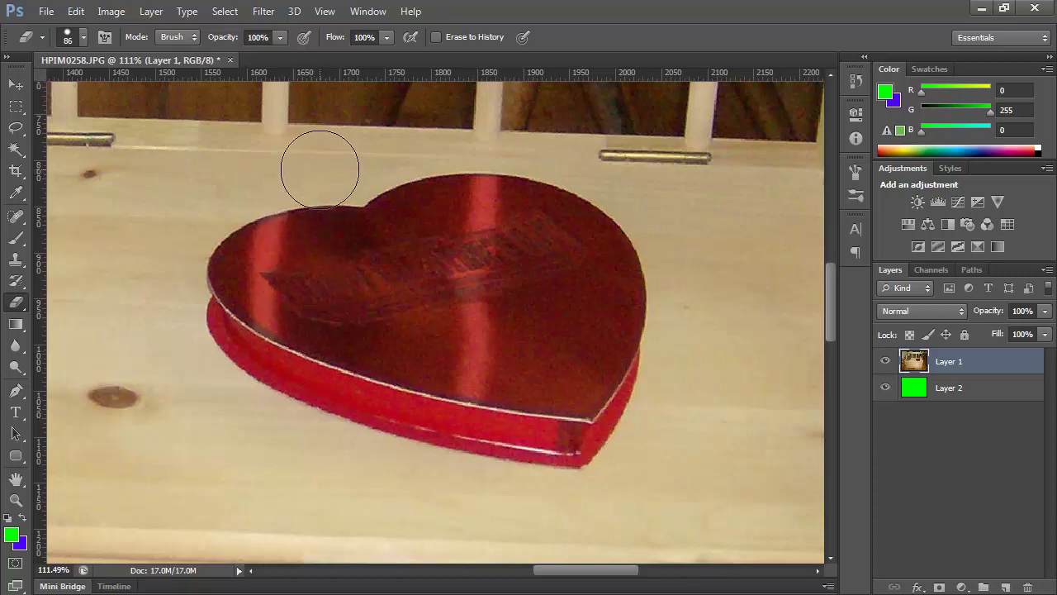
Erase a patch beside the heart, then revert the eraser strokes through History
{"action": "mouse_move", "coordinate": [320, 169]}
{"action": "left_mouse_down"}
{"action": "mouse_move", "coordinate": [236, 175]}
{"action": "mouse_move", "coordinate": [172, 218]}
{"action": "mouse_move", "coordinate": [164, 247]}
{"action": "mouse_move", "coordinate": [228, 191]}
{"action": "mouse_move", "coordinate": [196, 231]}
{"action": "mouse_move", "coordinate": [165, 333]}
{"action": "mouse_move", "coordinate": [227, 408]}
{"action": "left_mouse_up"}
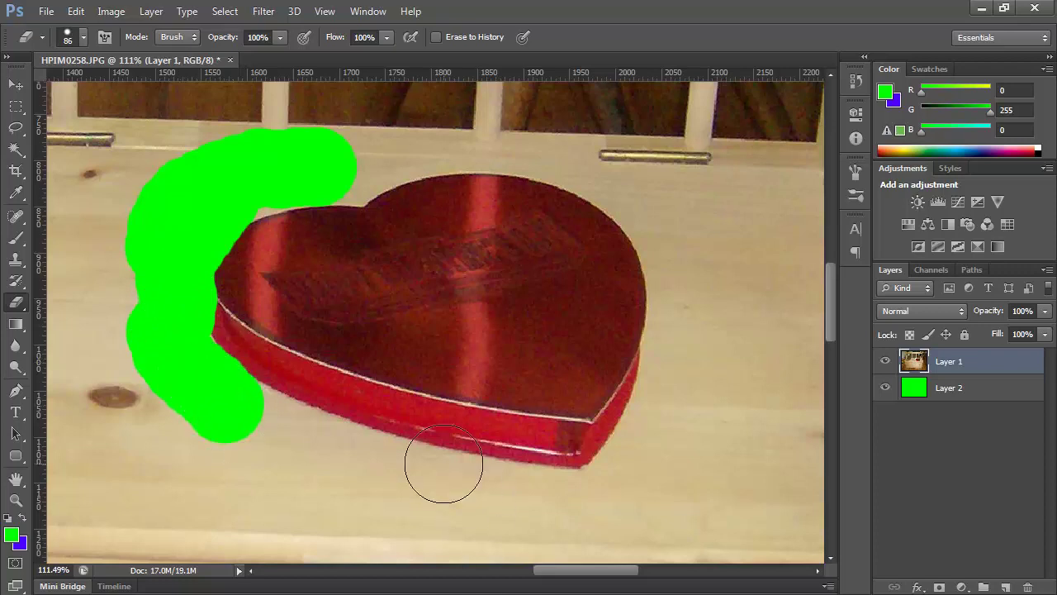
{"action": "left_click", "coordinate": [856, 81]}
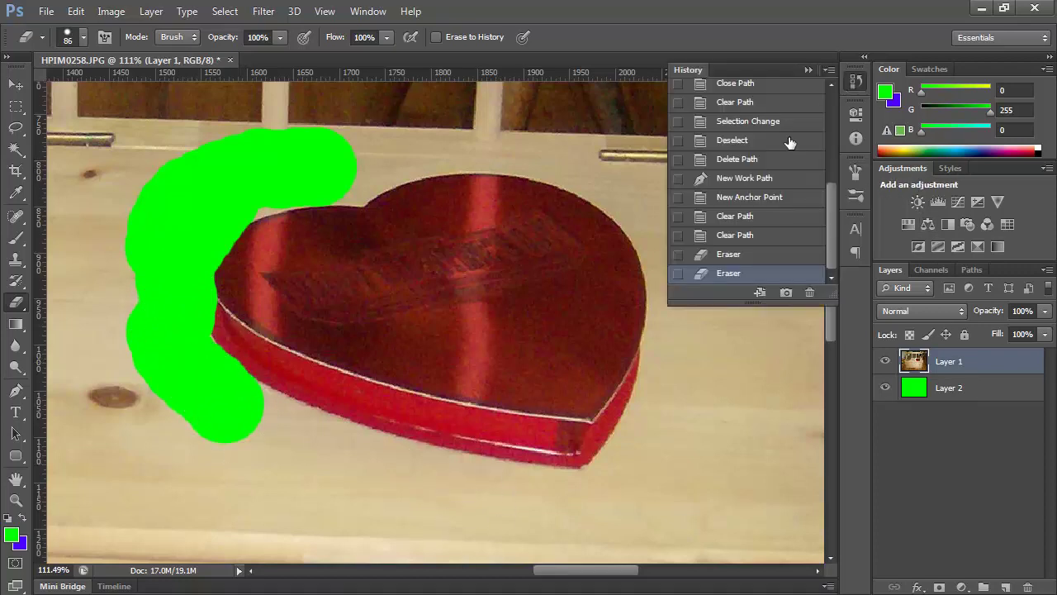
{"action": "left_click", "coordinate": [734, 237]}
{"action": "left_click", "coordinate": [809, 71]}
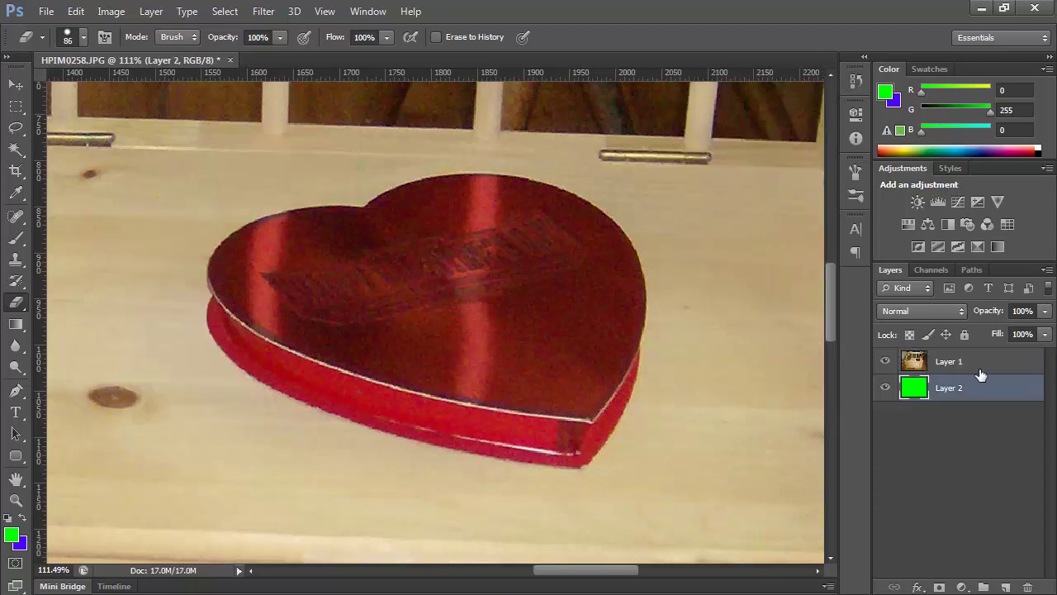
Make Layer 1 active, zoom in on the tin's lower corner and draw a practice triangle path
{"action": "left_click", "coordinate": [946, 362]}
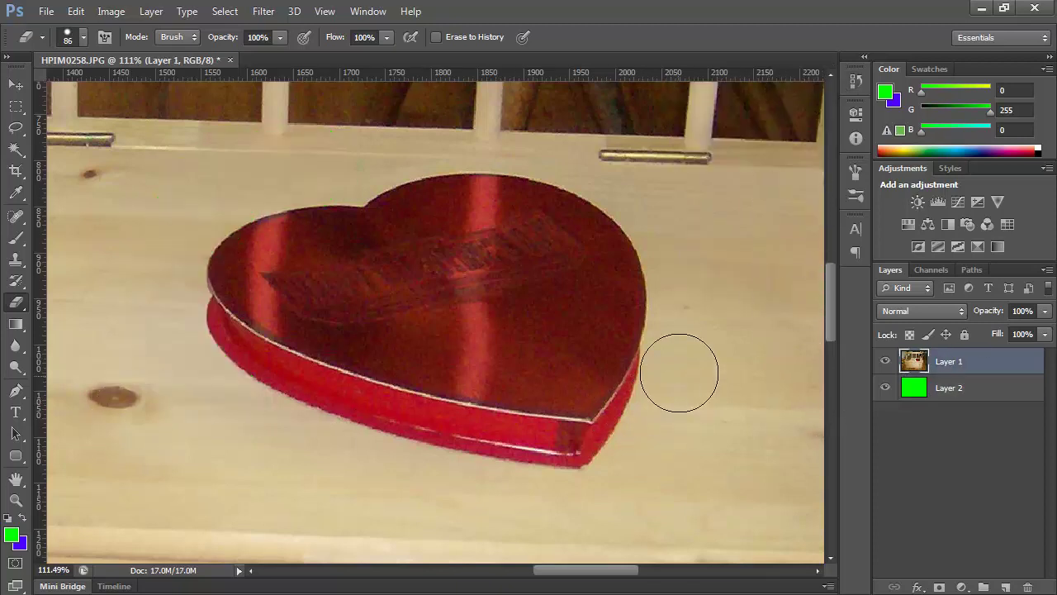
{"action": "key", "text": "z"}
{"action": "left_click_drag", "start_coordinate": [657, 361], "coordinate": [513, 500]}
{"action": "left_click", "coordinate": [15, 390]}
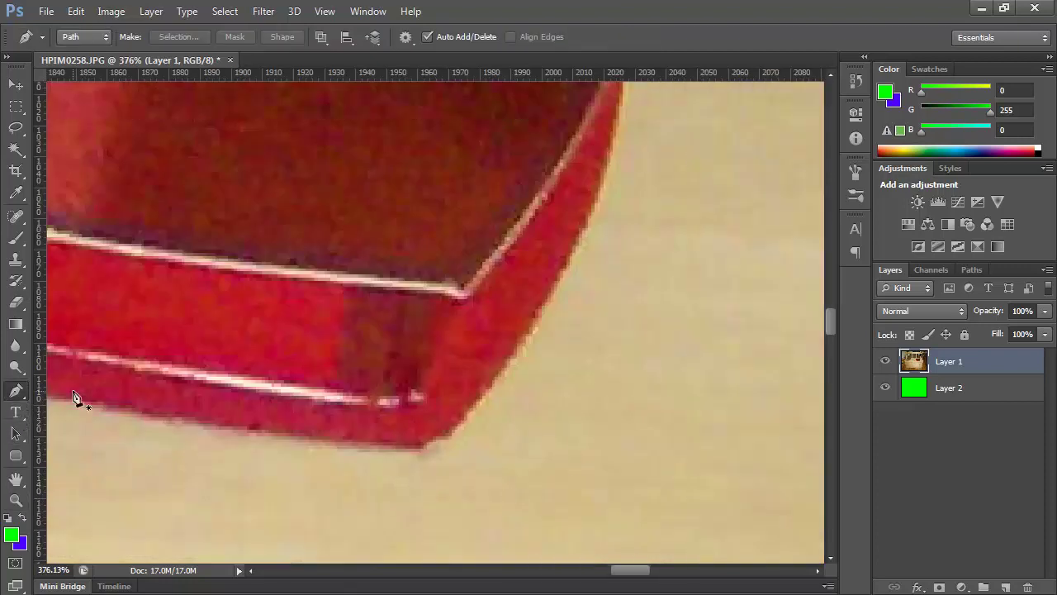
{"action": "left_click", "coordinate": [421, 442]}
{"action": "left_click", "coordinate": [489, 368]}
{"action": "left_click", "coordinate": [554, 463]}
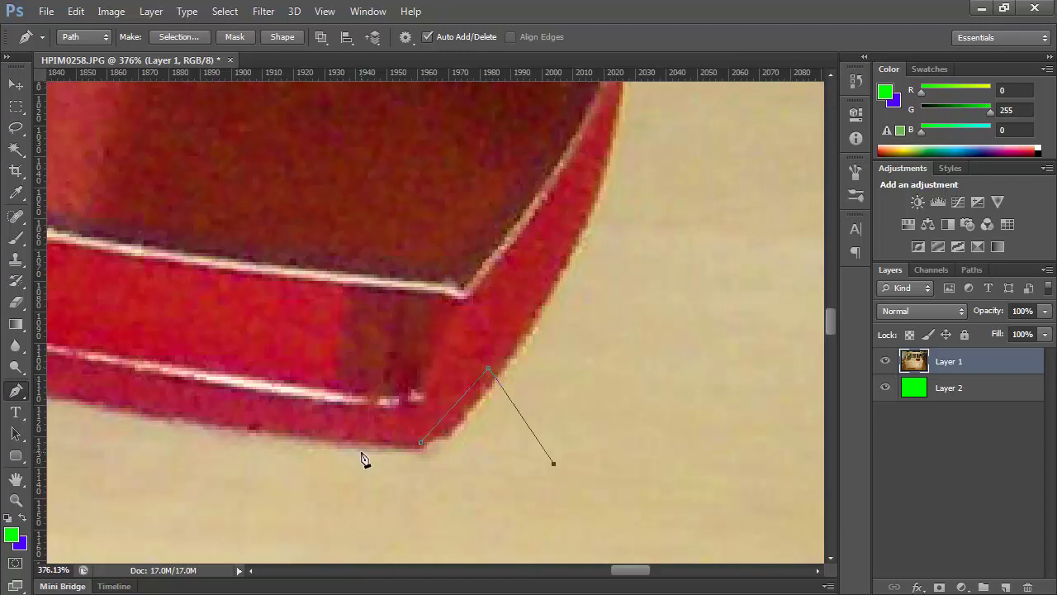
{"action": "left_click", "coordinate": [421, 443]}
Zoom back out to the tin's bottom corner and delete the practice triangle path
{"action": "key", "text": "ctrl+minus"}
{"action": "key", "text": "ctrl+minus"}
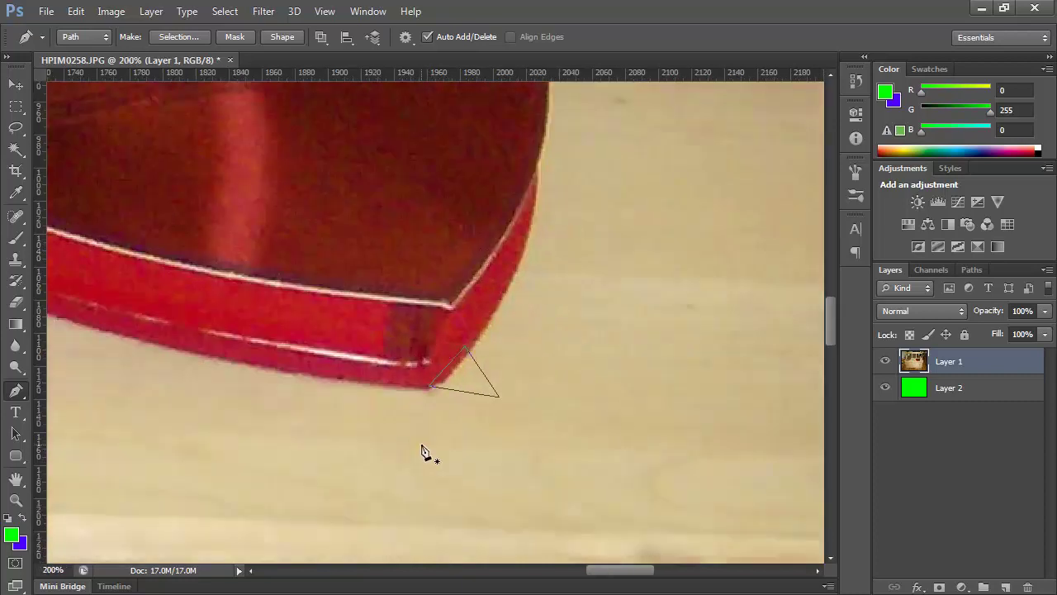
{"action": "left_click_drag", "start_coordinate": [484, 274], "coordinate": [496, 302]}
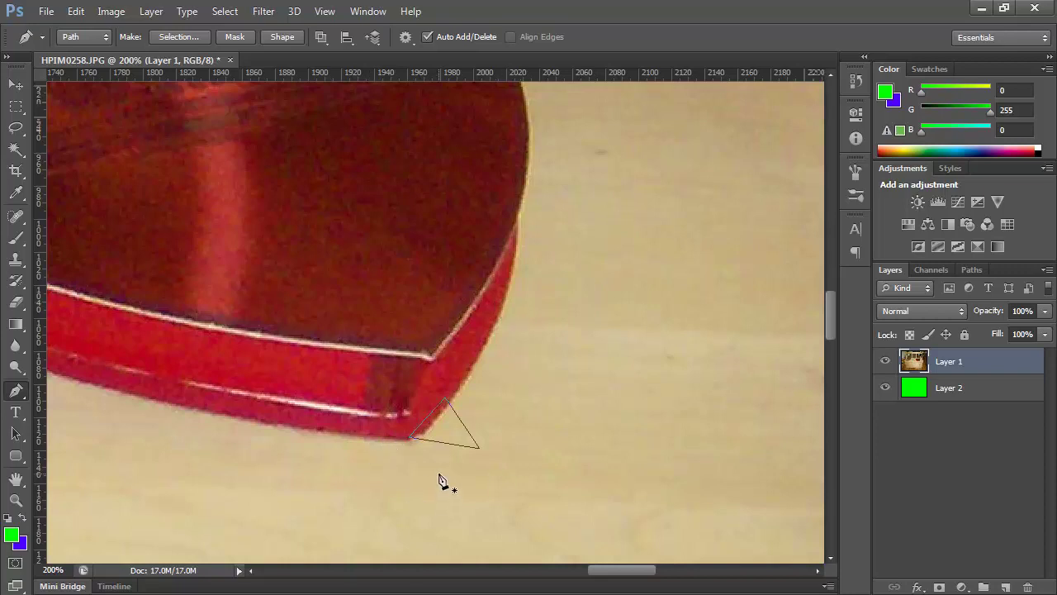
{"action": "key", "text": "Return"}
On Layer 2, place curved Pen anchors at the tin's bottom corner and up its right edge
{"action": "key", "text": "alt+bracketleft"}
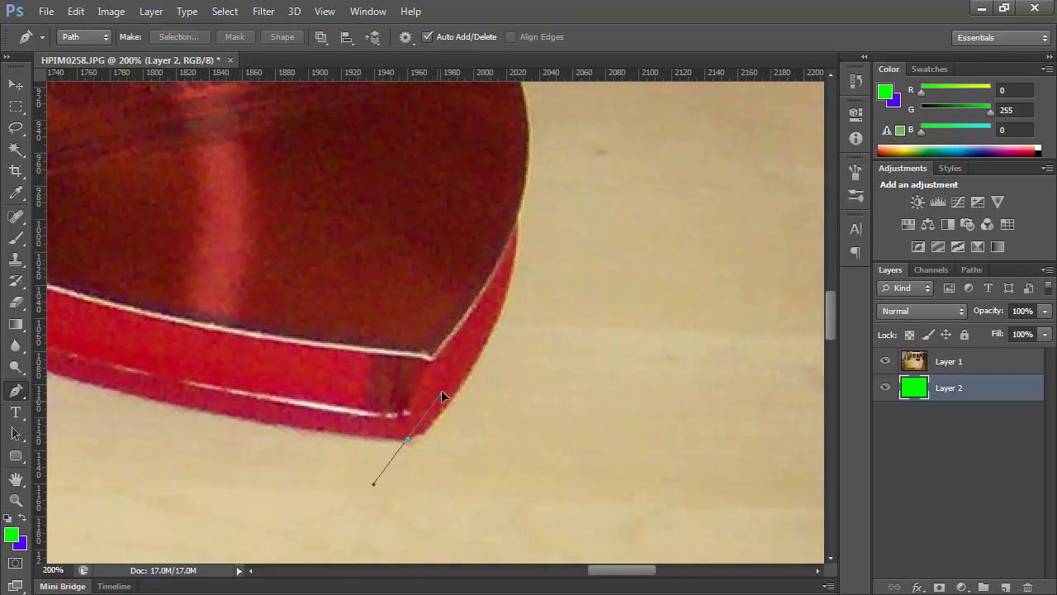
{"action": "left_click_drag", "start_coordinate": [445, 384], "coordinate": [472, 372]}
{"action": "scroll", "coordinate": [550, 283], "scroll_direction": "right", "scroll_amount": 2}
{"action": "scroll", "coordinate": [550, 284], "scroll_direction": "up", "scroll_amount": 1}
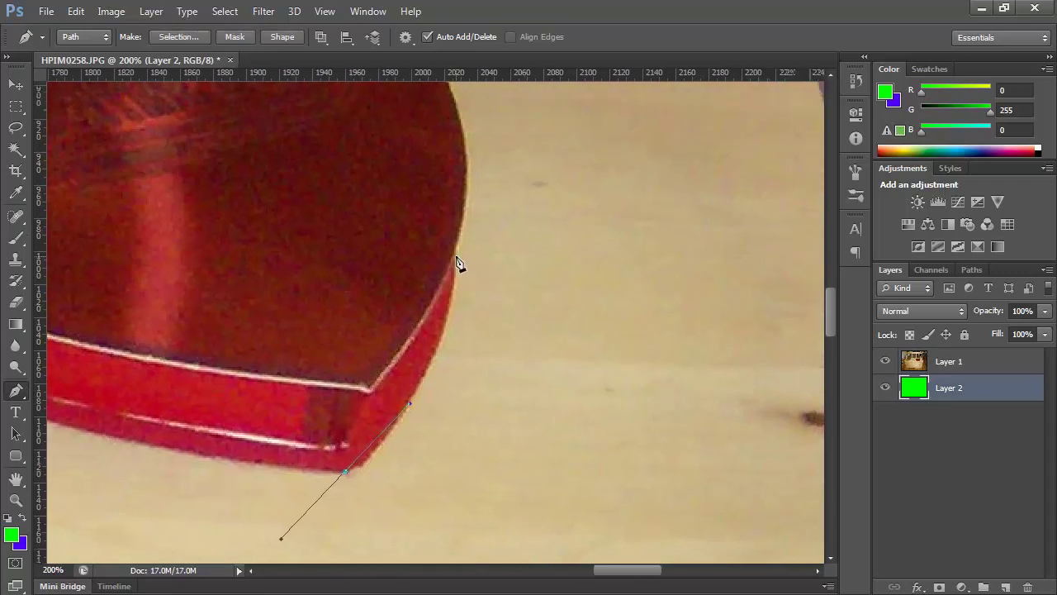
{"action": "left_click_drag", "start_coordinate": [456, 252], "coordinate": [455, 160]}
{"action": "scroll", "coordinate": [528, 262], "scroll_direction": "up", "scroll_amount": 3}
{"action": "scroll", "coordinate": [528, 262], "scroll_direction": "left", "scroll_amount": 3}
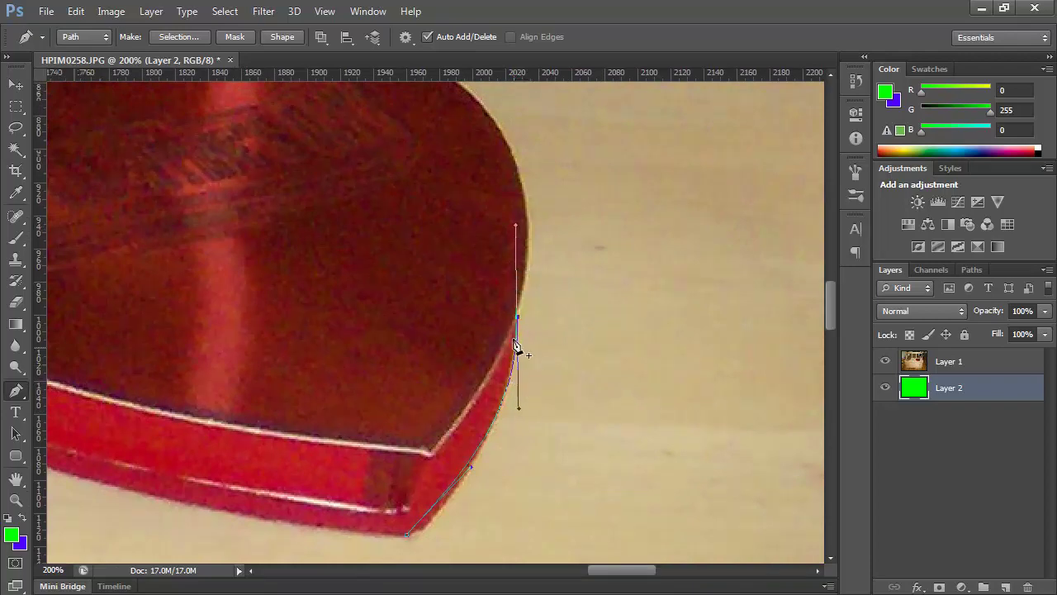
Add curved anchors higher up the tin's right side, undoing misplaced ones, until reaching the lid's rim
{"action": "left_click", "coordinate": [528, 222]}
{"action": "left_click_drag", "start_coordinate": [526, 193], "coordinate": [522, 157]}
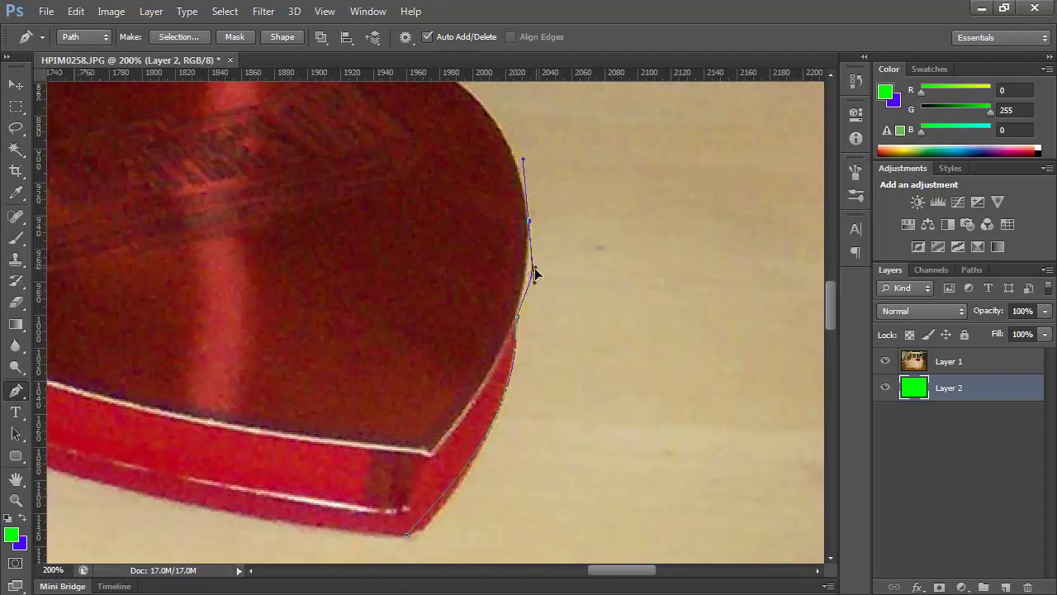
{"action": "left_click_drag", "start_coordinate": [535, 282], "coordinate": [513, 282]}
{"action": "key", "text": "ctrl+alt+z"}
{"action": "key", "text": "ctrl+alt+z"}
{"action": "key", "text": "ctrl+alt+z"}
{"action": "key", "text": "ctrl+alt+z"}
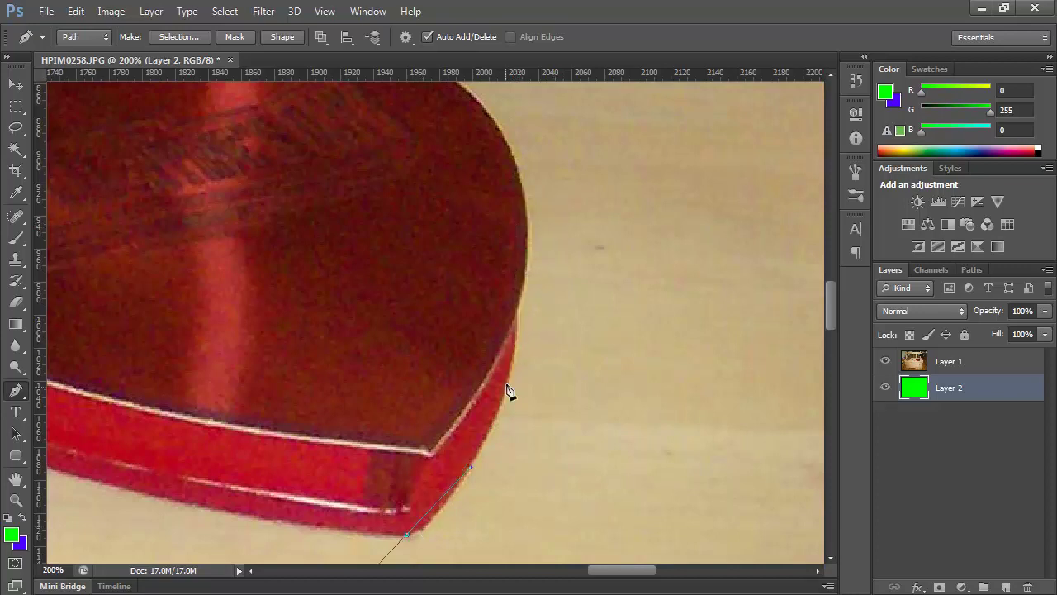
{"action": "left_click_drag", "start_coordinate": [517, 318], "coordinate": [534, 248]}
{"action": "left_click_drag", "start_coordinate": [432, 206], "coordinate": [469, 326]}
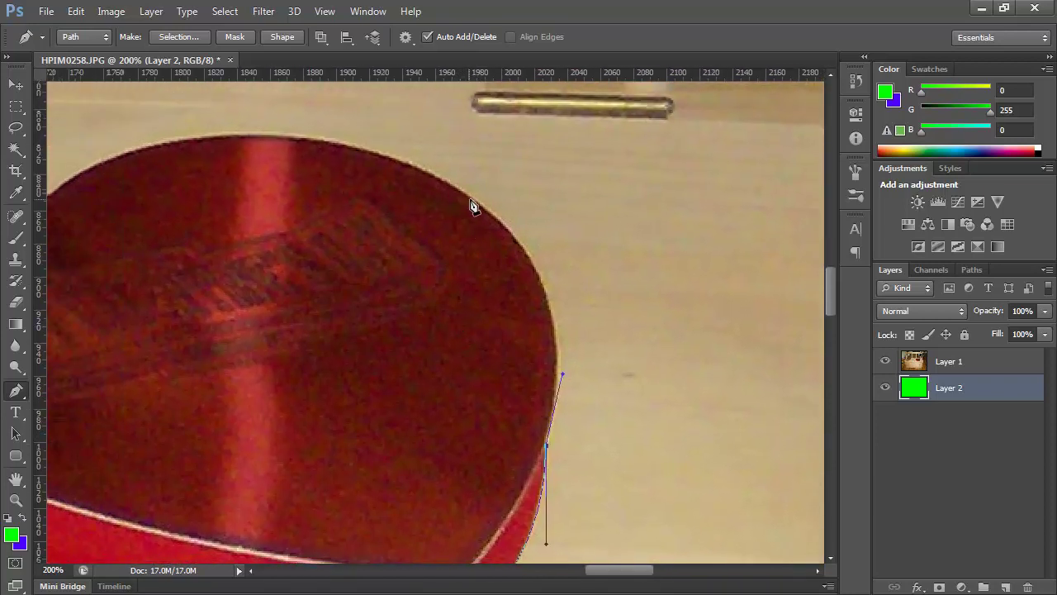
Add curved anchors along the lid's top rim and shape the anchor at the heart's notch
{"action": "left_click_drag", "start_coordinate": [475, 202], "coordinate": [375, 134]}
{"action": "left_click_drag", "start_coordinate": [284, 255], "coordinate": [441, 269]}
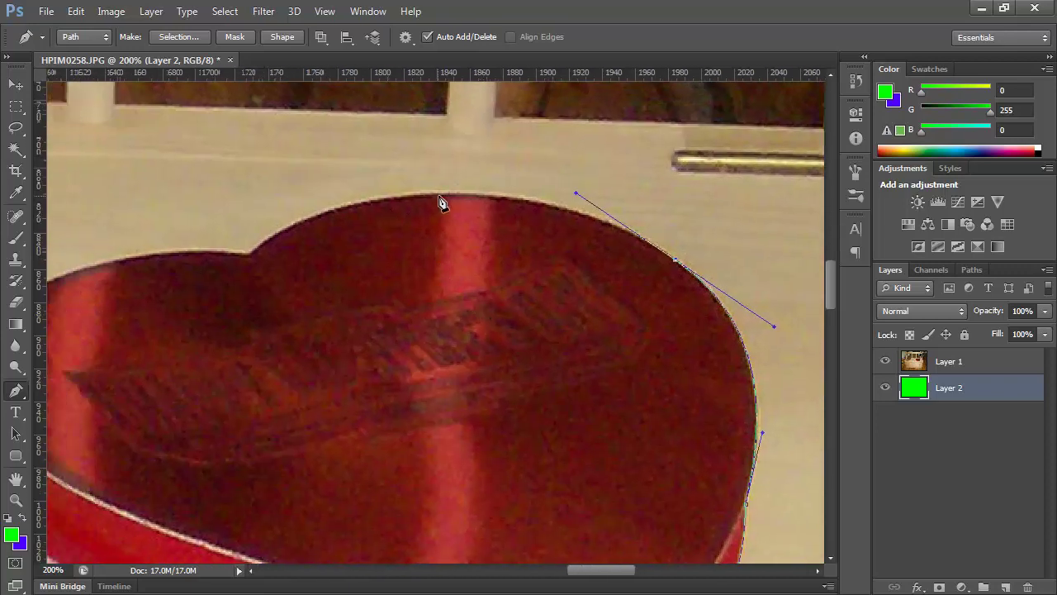
{"action": "left_click_drag", "start_coordinate": [431, 196], "coordinate": [363, 197]}
{"action": "left_click_drag", "start_coordinate": [250, 254], "coordinate": [210, 298]}
{"action": "left_click_drag", "start_coordinate": [210, 363], "coordinate": [455, 408]}
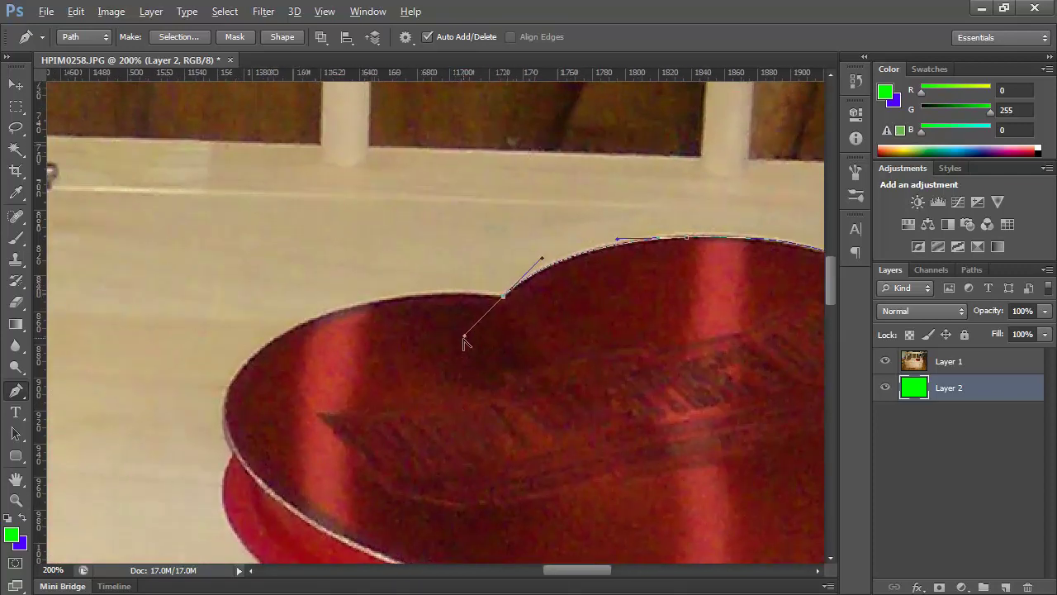
{"action": "left_click_drag", "start_coordinate": [465, 339], "coordinate": [441, 289]}
Continue anchors around the left lobe's rim and down the base's left edge
{"action": "left_click_drag", "start_coordinate": [323, 317], "coordinate": [283, 335]}
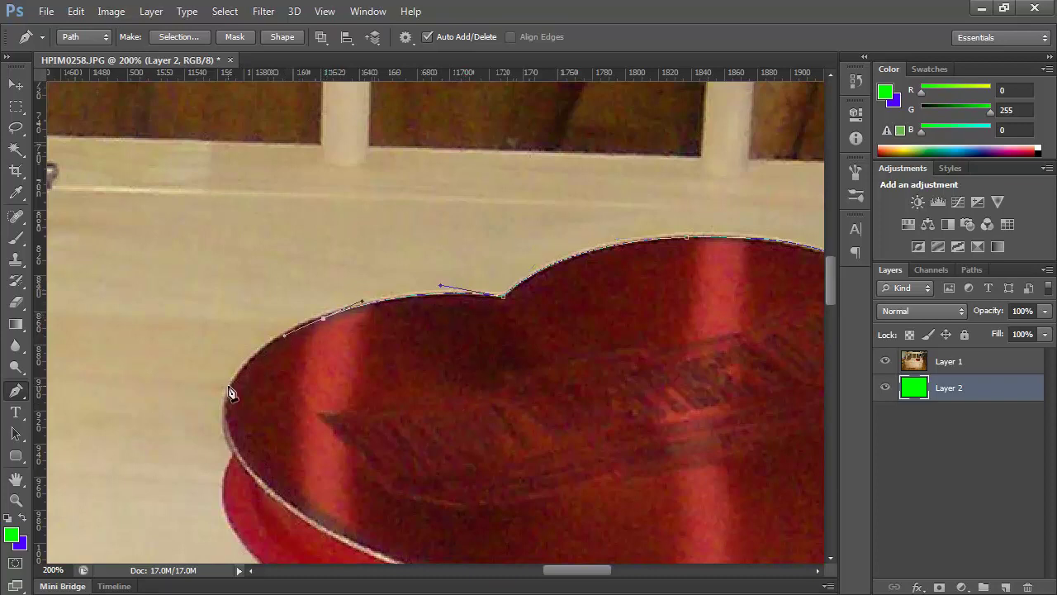
{"action": "left_click_drag", "start_coordinate": [227, 406], "coordinate": [216, 466]}
{"action": "left_click", "coordinate": [234, 453]}
{"action": "left_click_drag", "start_coordinate": [214, 484], "coordinate": [215, 486]}
{"action": "left_click", "coordinate": [224, 510]}
{"action": "left_click_drag", "start_coordinate": [289, 432], "coordinate": [440, 370]}
Adjust the direction handles at the left lid-to-base junction so the curves follow the edge tightly
{"action": "scroll", "coordinate": [467, 370], "scroll_direction": "up", "scroll_amount": 3}
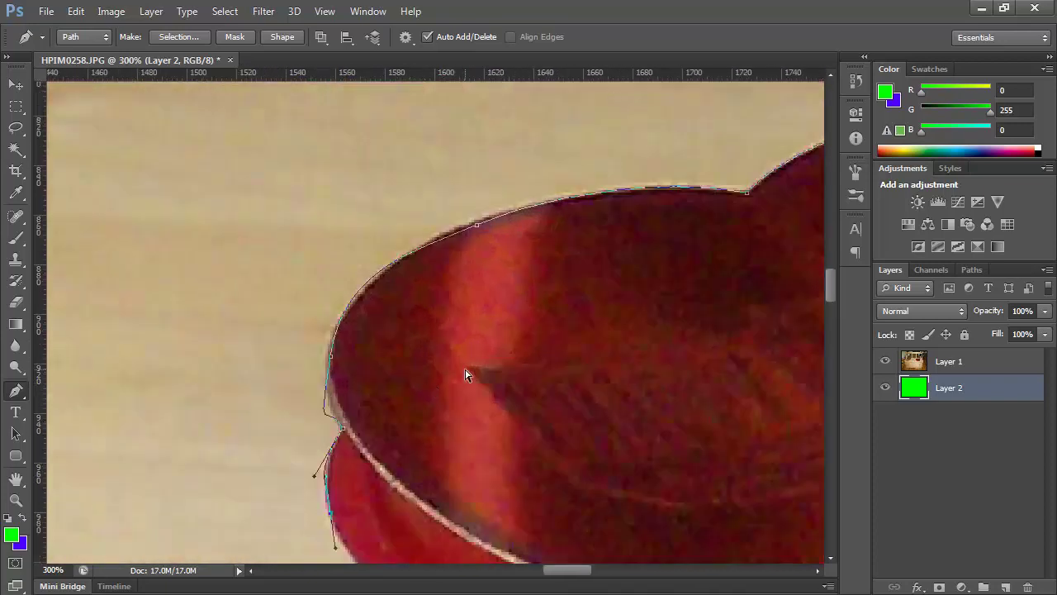
{"action": "left_click_drag", "start_coordinate": [299, 454], "coordinate": [385, 321]}
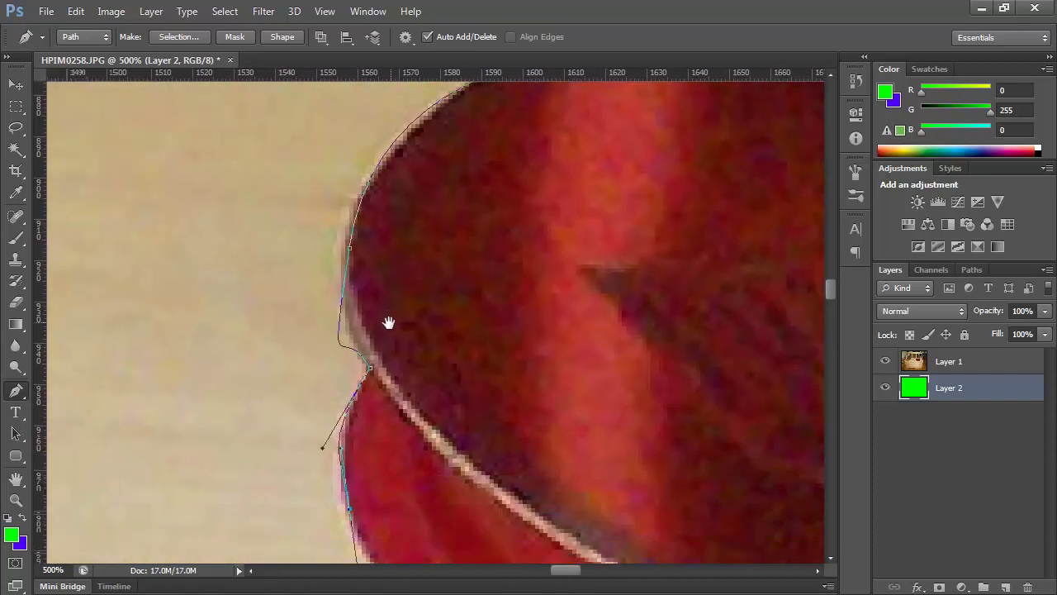
{"action": "left_click", "coordinate": [349, 253], "text": "ctrl"}
{"action": "left_click_drag", "start_coordinate": [327, 400], "coordinate": [335, 312]}
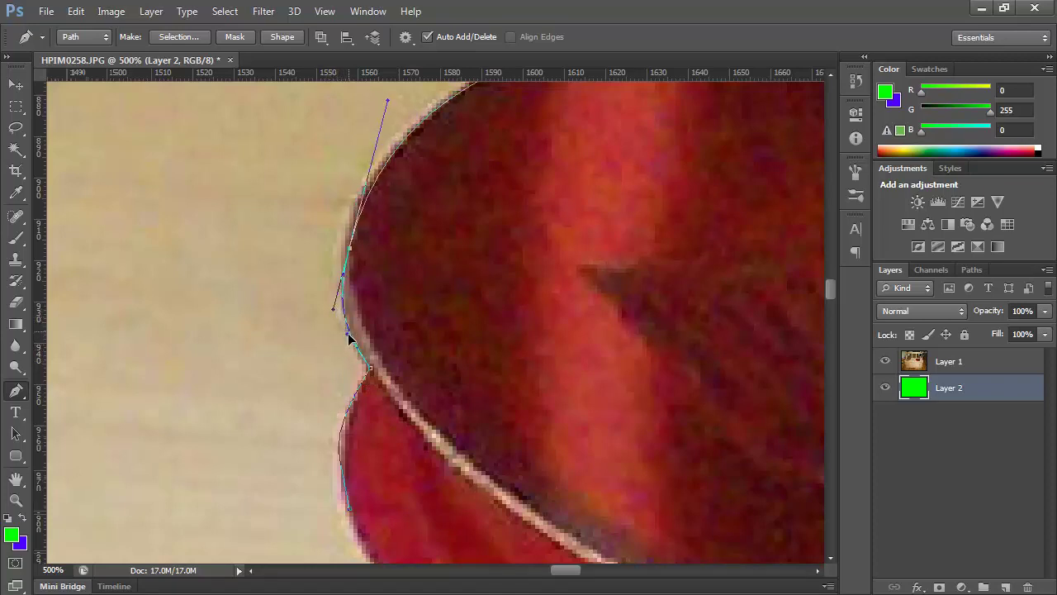
{"action": "left_click", "coordinate": [350, 514], "text": "ctrl"}
{"action": "left_click_drag", "start_coordinate": [328, 431], "coordinate": [334, 419]}
{"action": "scroll", "coordinate": [437, 418], "scroll_direction": "down", "scroll_amount": 5}
{"action": "scroll", "coordinate": [437, 418], "scroll_direction": "right", "scroll_amount": 2}
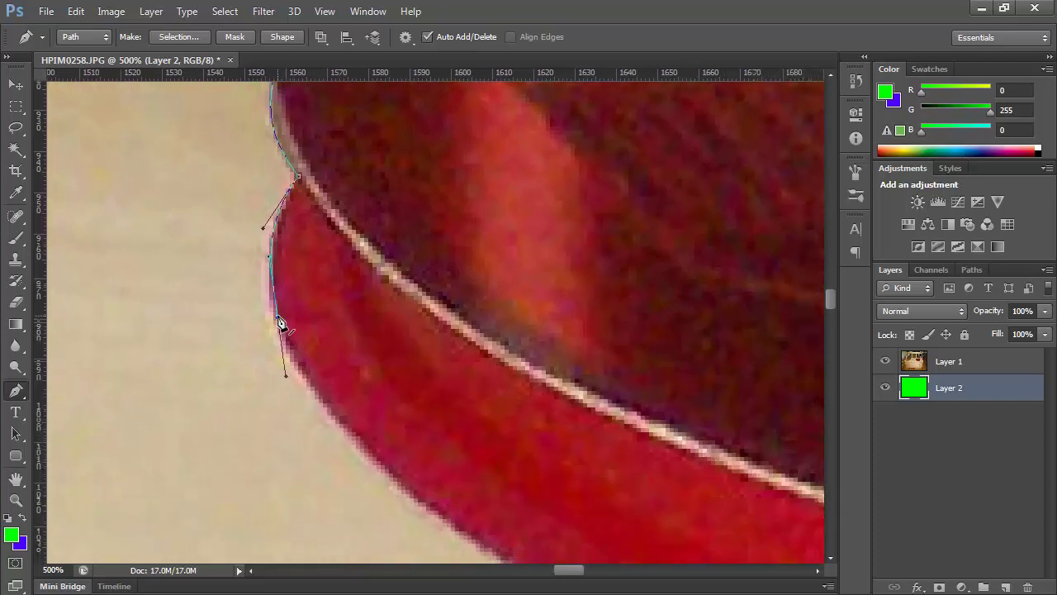
Add a curved anchor along the base's bottom edge and close the path at the bottom-corner starting anchor
{"action": "left_click", "coordinate": [300, 179], "text": "ctrl"}
{"action": "left_click_drag", "start_coordinate": [515, 424], "coordinate": [328, 215]}
{"action": "key", "text": "ctrl+minus"}
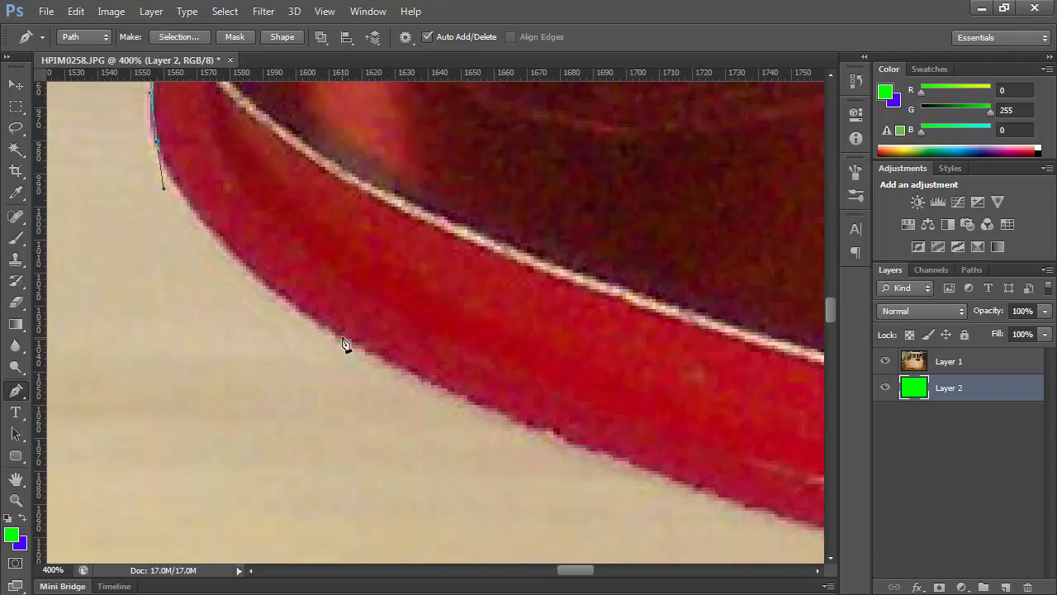
{"action": "left_click_drag", "start_coordinate": [366, 349], "coordinate": [469, 402]}
{"action": "key", "text": "ctrl+minus"}
{"action": "key", "text": "ctrl+minus"}
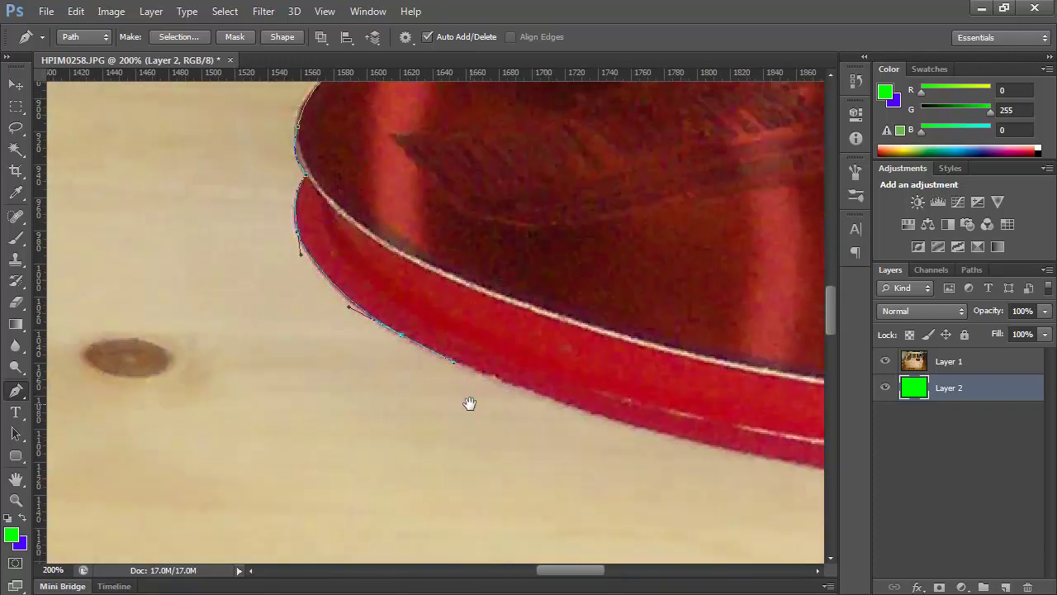
{"action": "scroll", "coordinate": [472, 406], "scroll_direction": "right", "scroll_amount": 5}
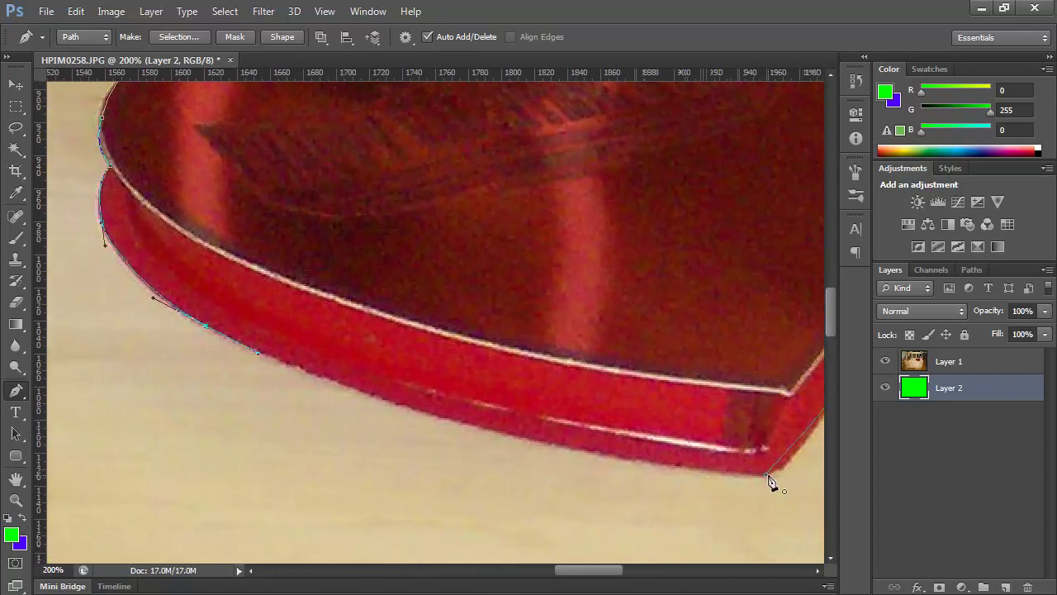
{"action": "left_click", "coordinate": [769, 482]}
{"action": "scroll", "coordinate": [328, 473], "scroll_direction": "right", "scroll_amount": 2}
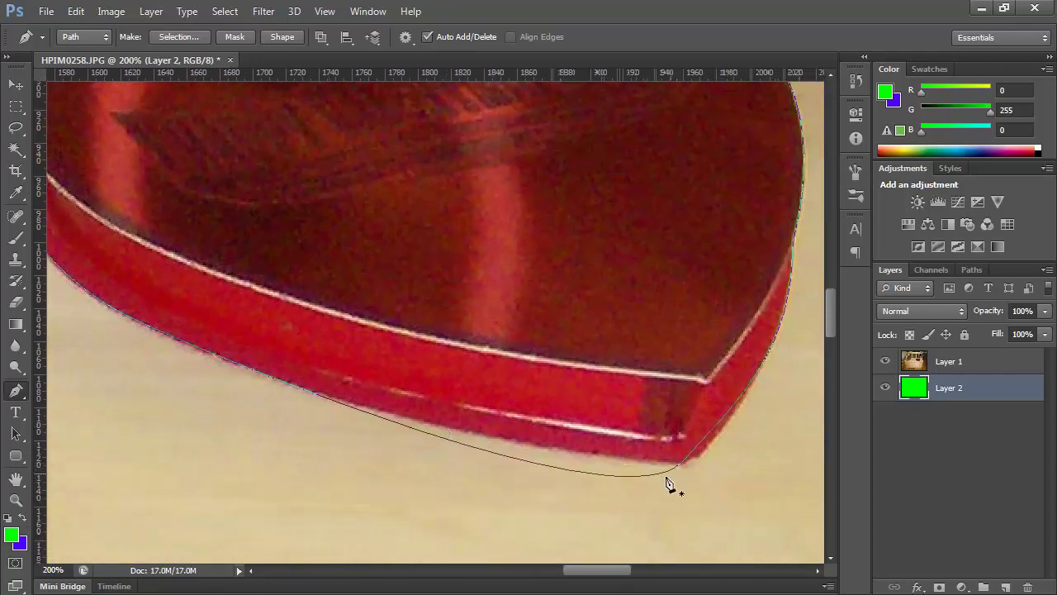
Bend the closing bottom curve to hug the tin's edge and show the Paths list
{"action": "left_click", "coordinate": [683, 465], "text": "ctrl"}
{"action": "left_click", "coordinate": [683, 465], "text": "ctrl"}
{"action": "left_click_drag", "start_coordinate": [619, 535], "coordinate": [435, 455]}
{"action": "left_click", "coordinate": [971, 269]}
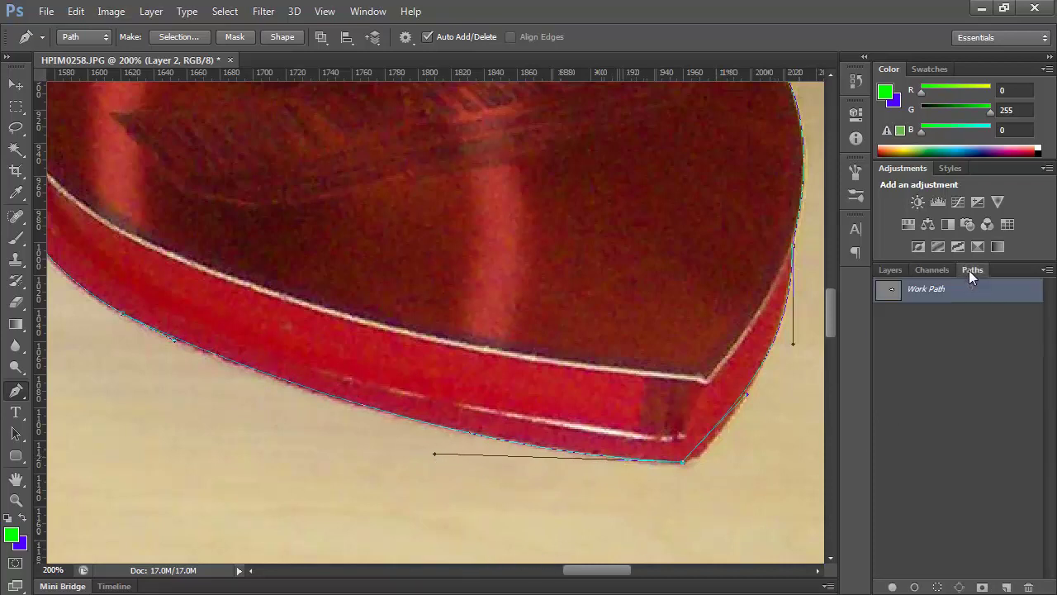
Save the work path as 'Heart' and zoom out to show the whole tin
{"action": "double_click", "coordinate": [926, 289]}
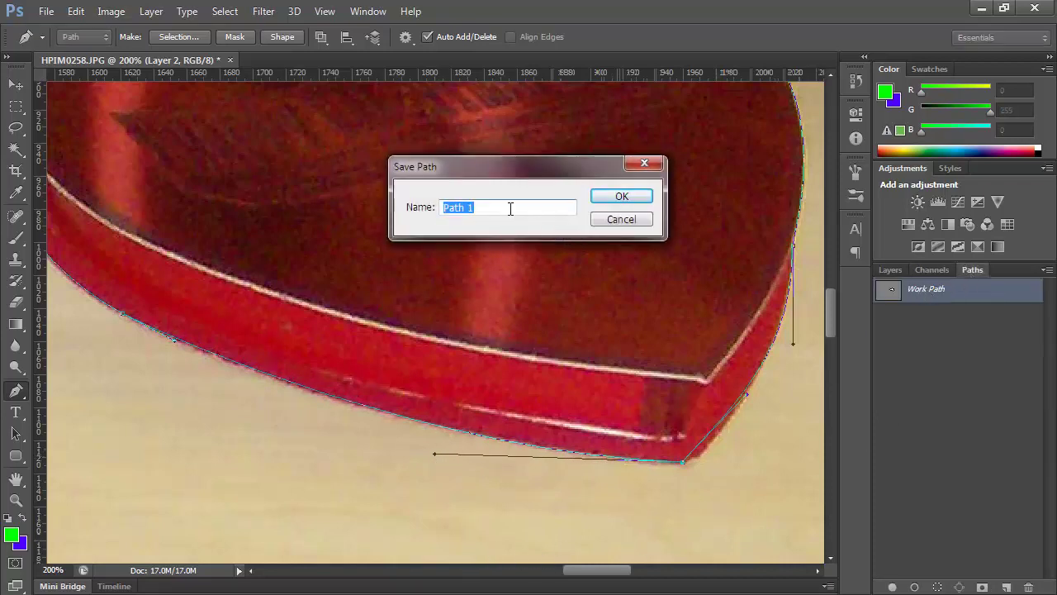
{"action": "type", "text": "Heart"}
{"action": "key", "text": "Return"}
{"action": "key", "text": "ctrl+minus"}
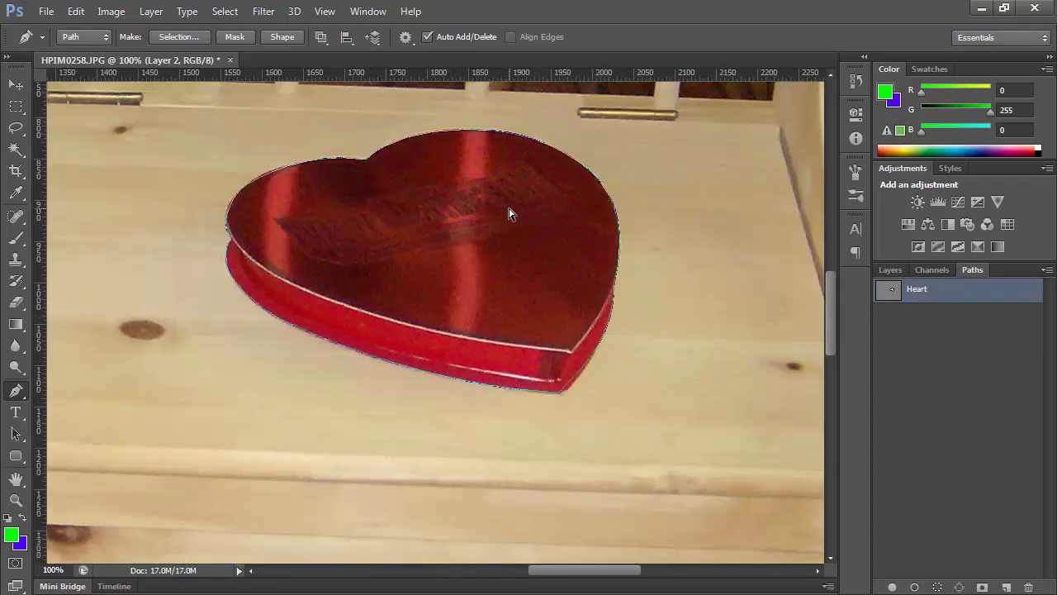
{"action": "left_click_drag", "start_coordinate": [472, 185], "coordinate": [467, 221]}
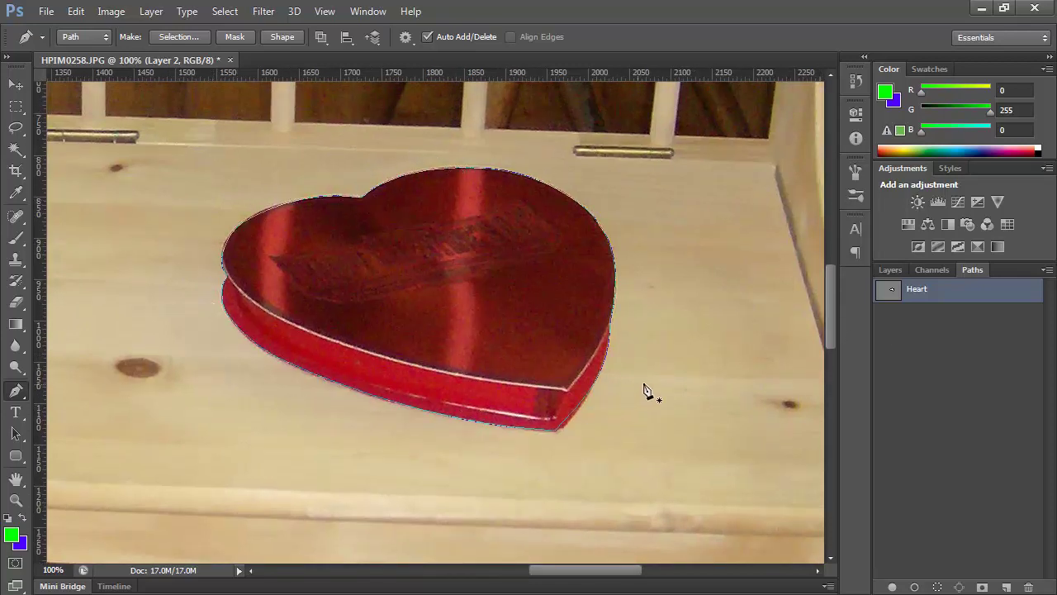
Make a selection from the Heart path with Feather Radius 0 and Anti-aliased on
{"action": "right_click", "coordinate": [919, 293]}
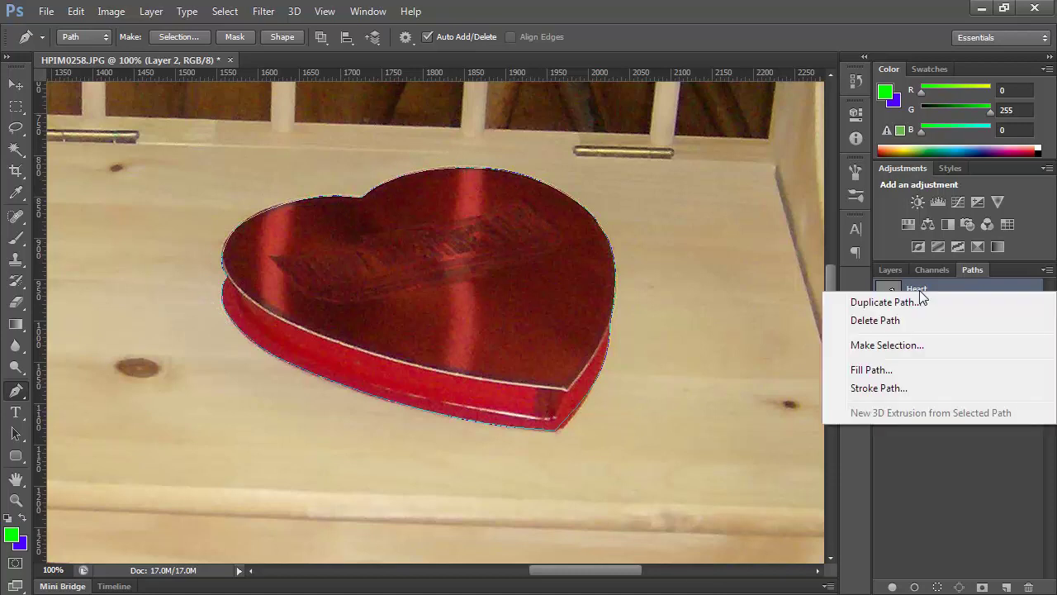
{"action": "left_click", "coordinate": [907, 349]}
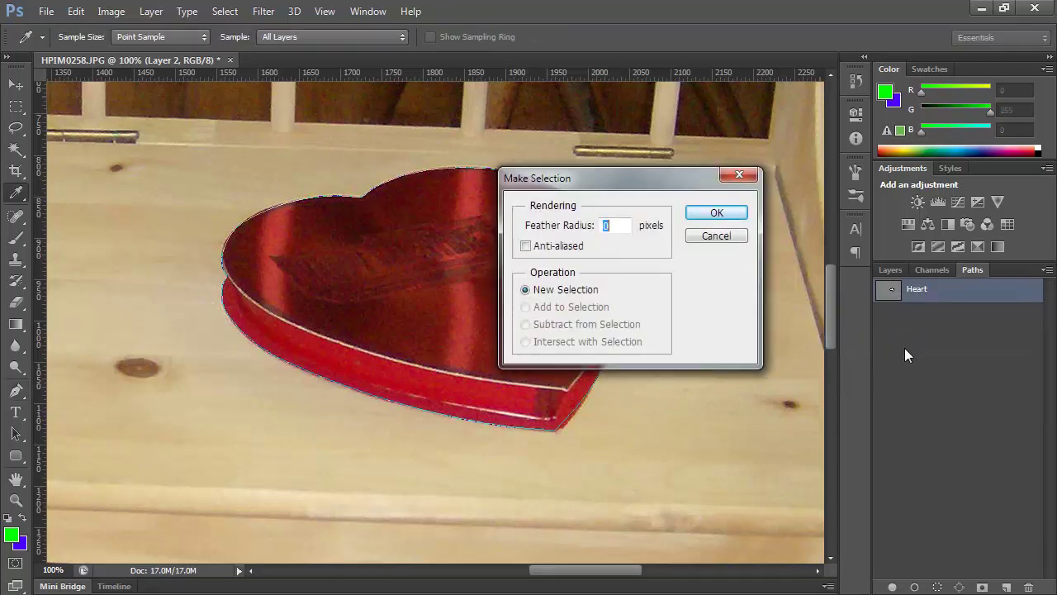
{"action": "left_click", "coordinate": [549, 248]}
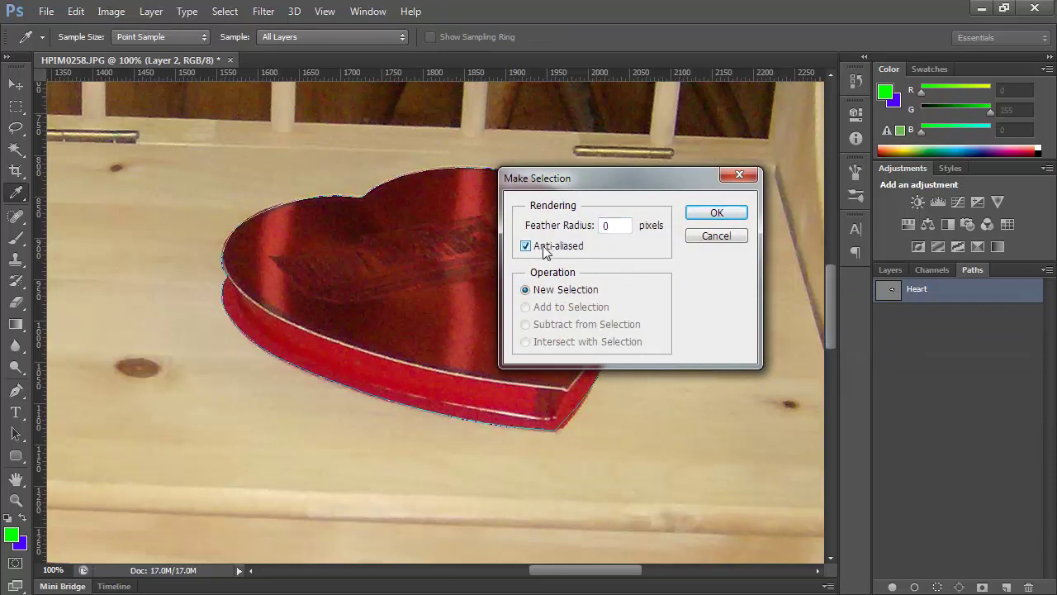
{"action": "double_click", "coordinate": [607, 225]}
{"action": "type", "text": "0"}
{"action": "left_click", "coordinate": [526, 246]}
{"action": "left_click", "coordinate": [556, 249]}
{"action": "left_click", "coordinate": [717, 212]}
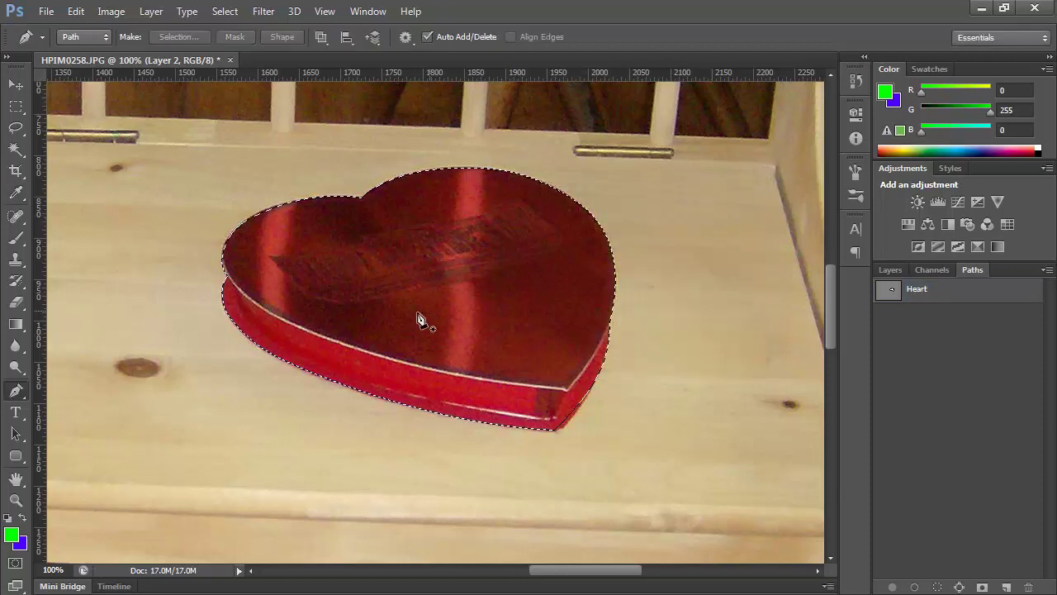
Deselect, then load the Heart path as a selection again
{"action": "left_click_drag", "start_coordinate": [163, 305], "coordinate": [186, 368]}
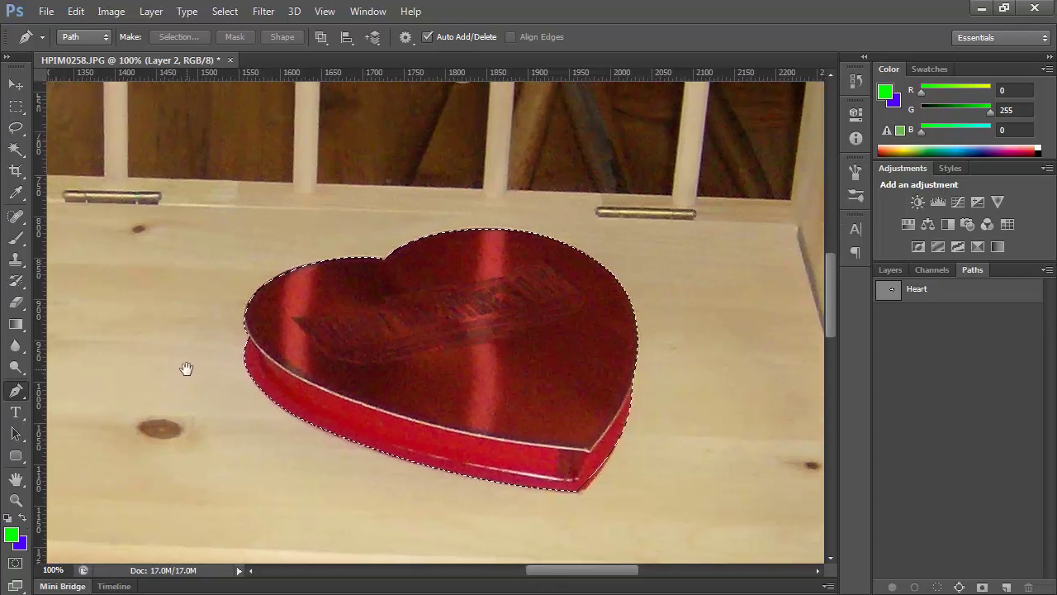
{"action": "key", "text": "ctrl+d"}
{"action": "right_click", "coordinate": [912, 291]}
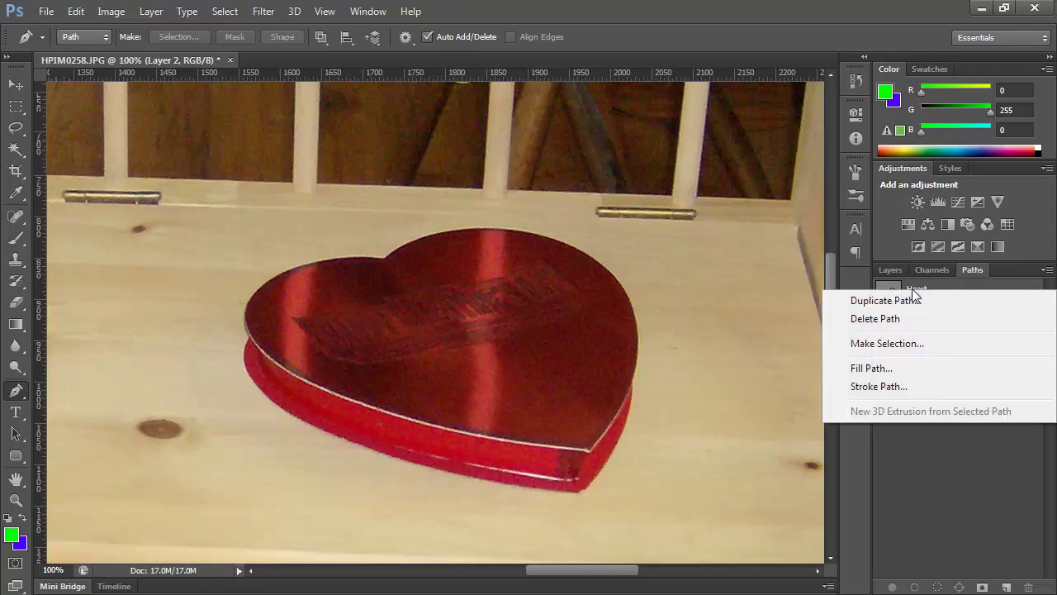
{"action": "left_click", "coordinate": [903, 347]}
{"action": "left_click", "coordinate": [712, 213]}
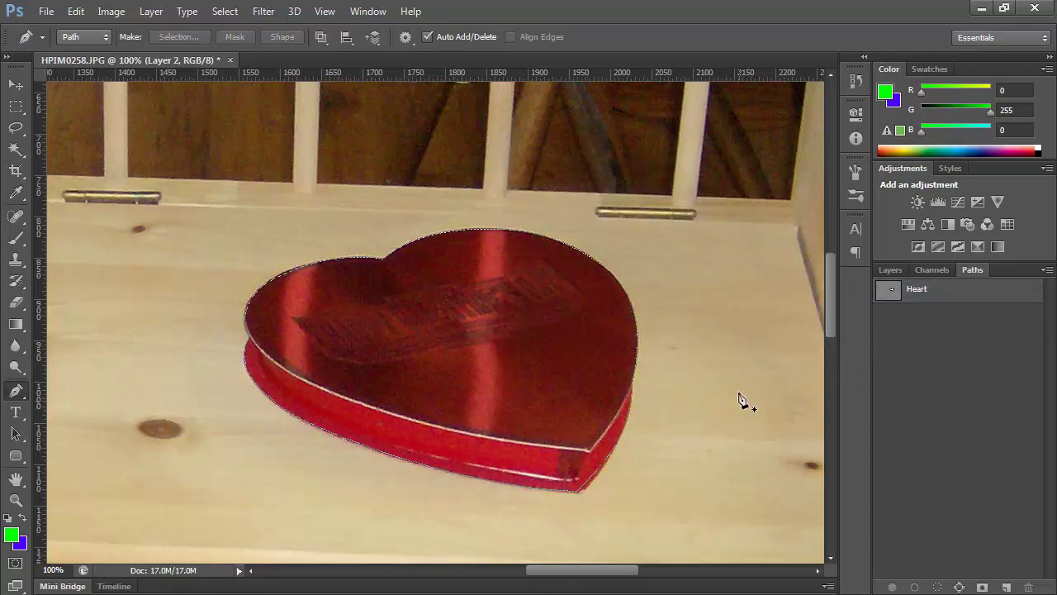
{"action": "left_click", "coordinate": [889, 272]}
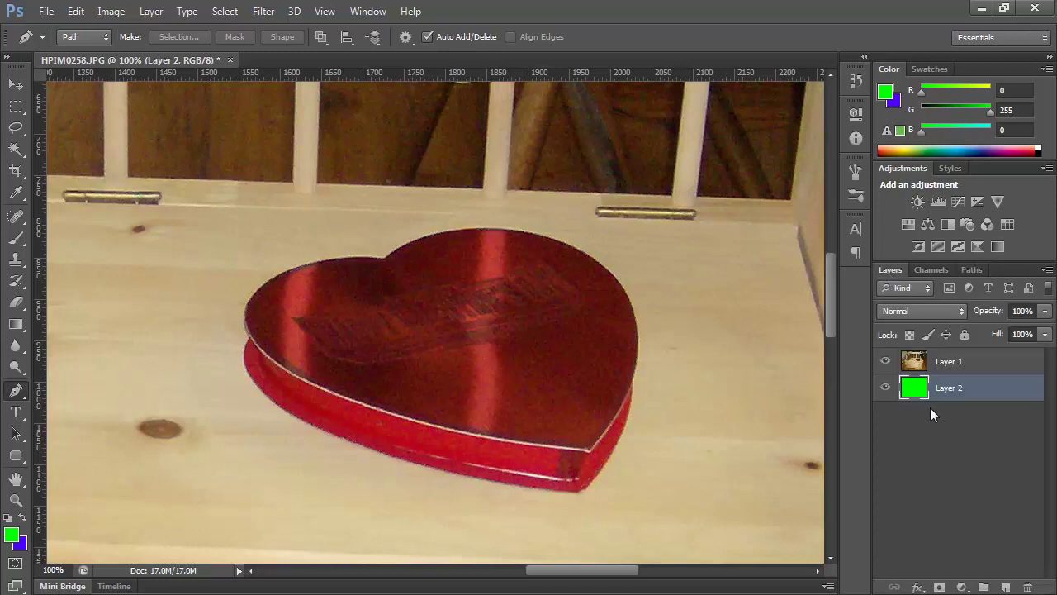
{"action": "left_click", "coordinate": [948, 363]}
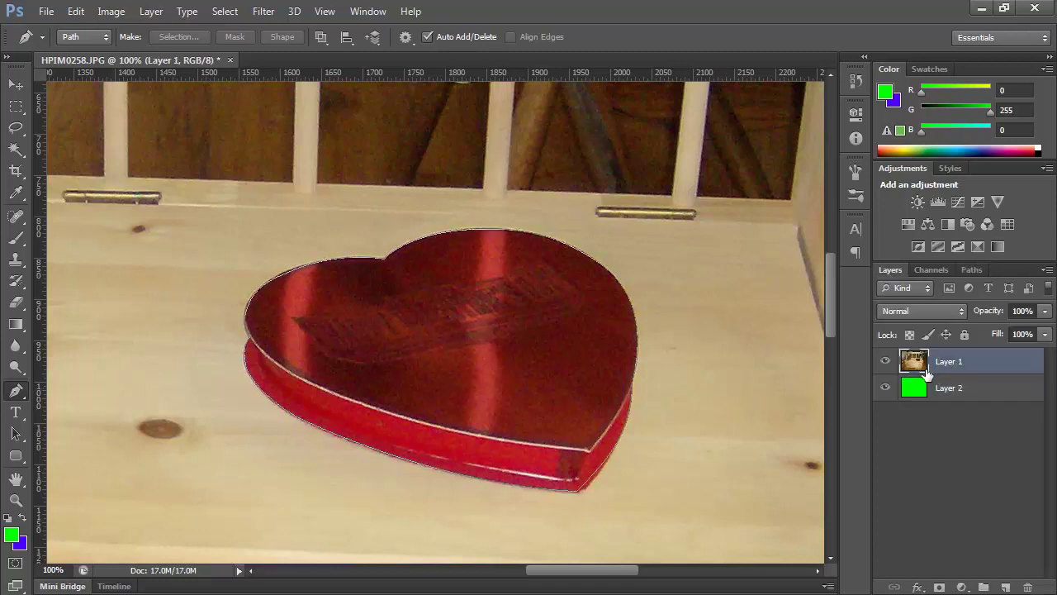
{"action": "left_click", "coordinate": [882, 366]}
{"action": "left_click", "coordinate": [881, 367]}
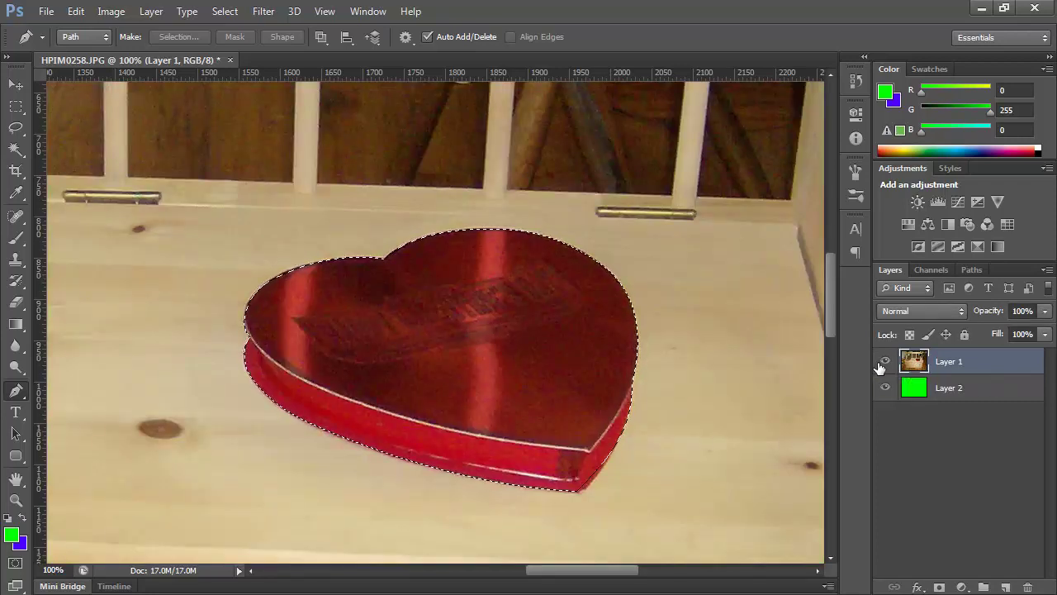
{"action": "key", "text": "ctrl+j"}
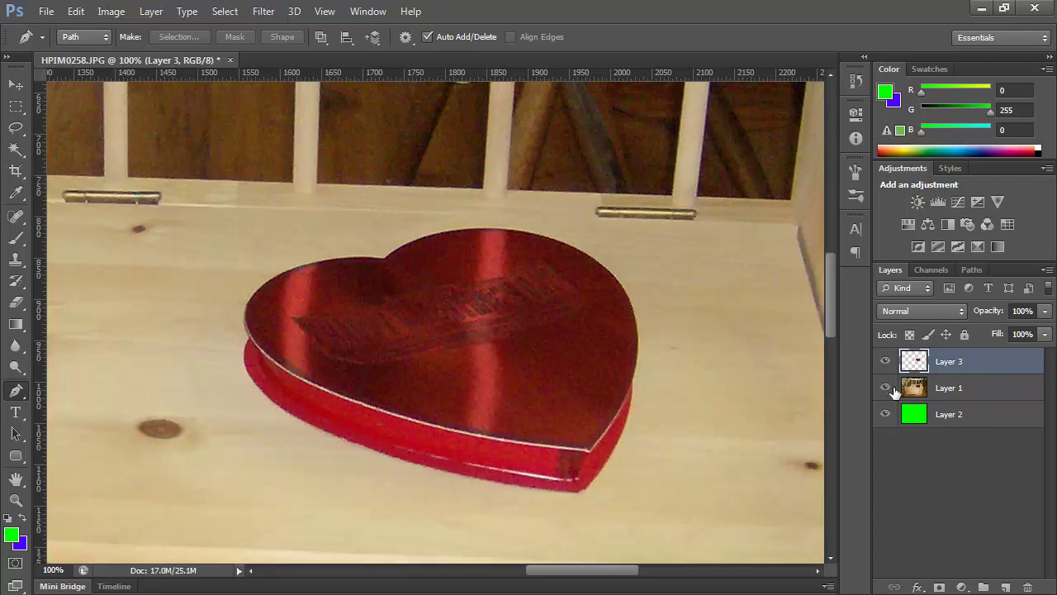
{"action": "left_click", "coordinate": [886, 388]}
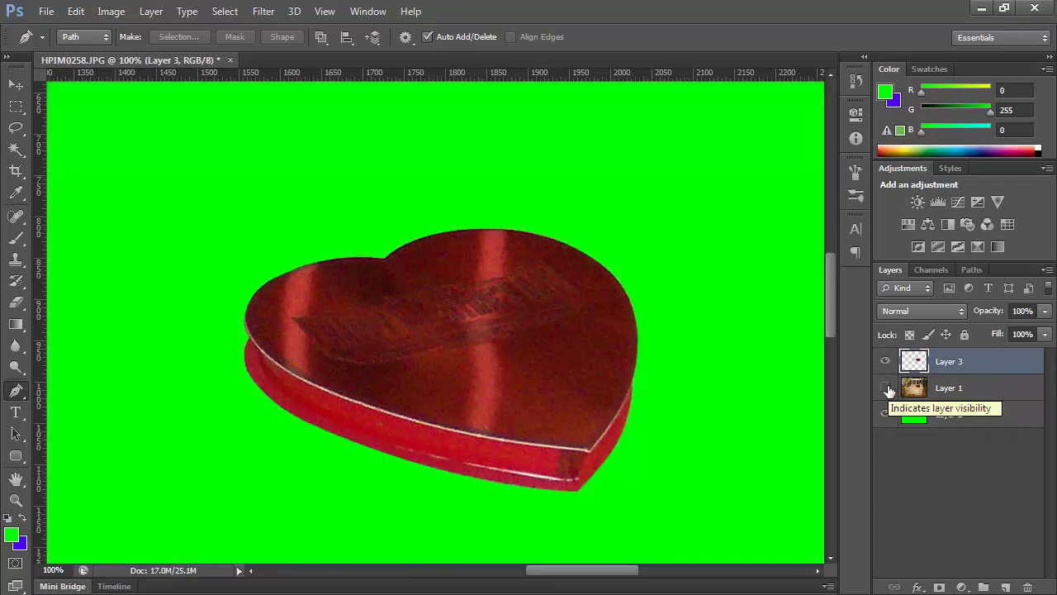
{"action": "left_click", "coordinate": [886, 389]}
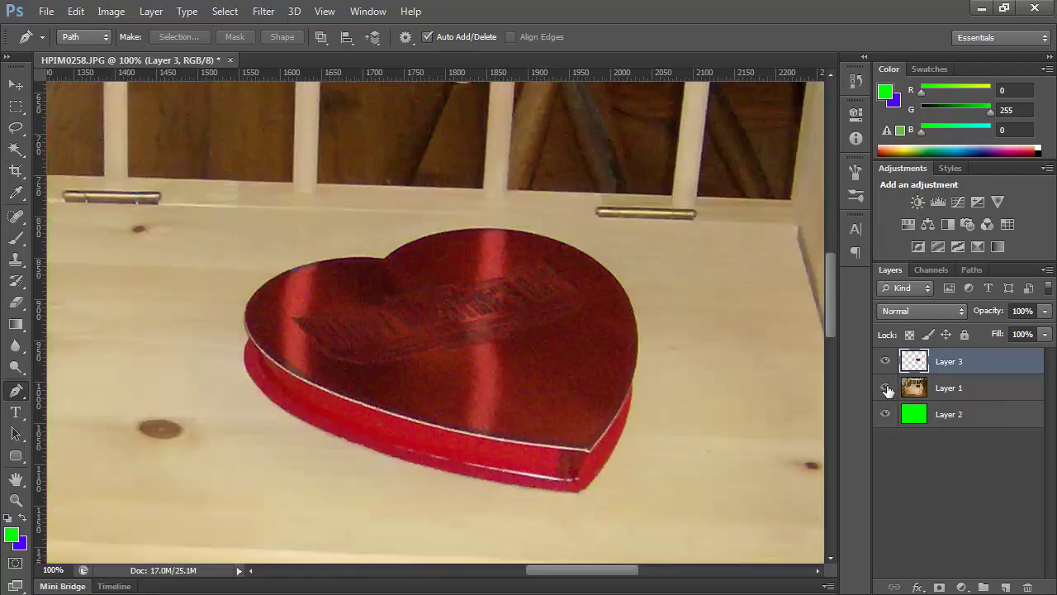
Undo the heart layer copy, then copy the selected heart tin from Layer 1
{"action": "key", "text": "ctrl+z"}
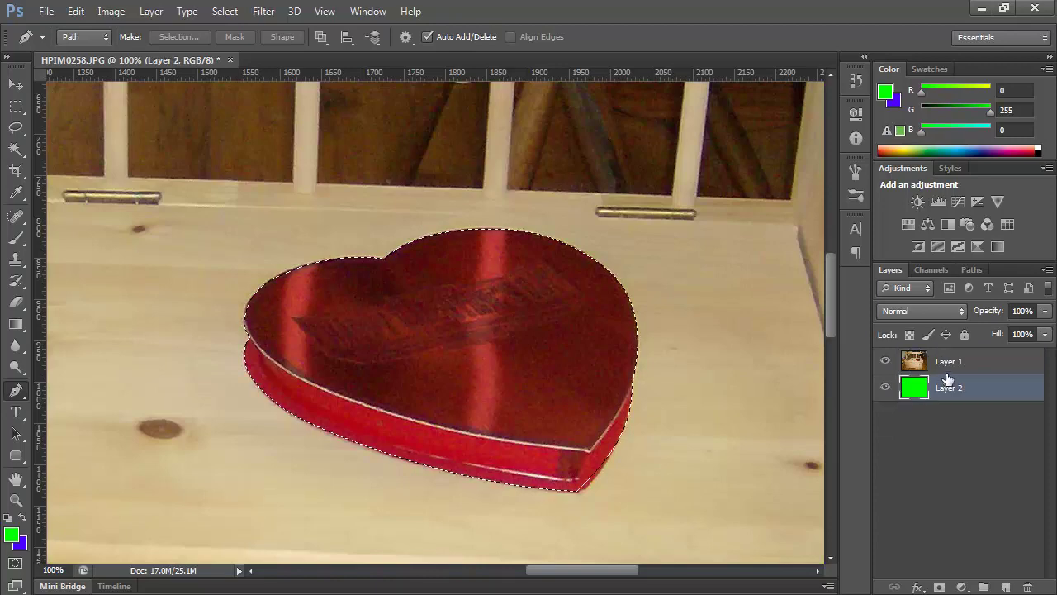
{"action": "left_click", "coordinate": [945, 368]}
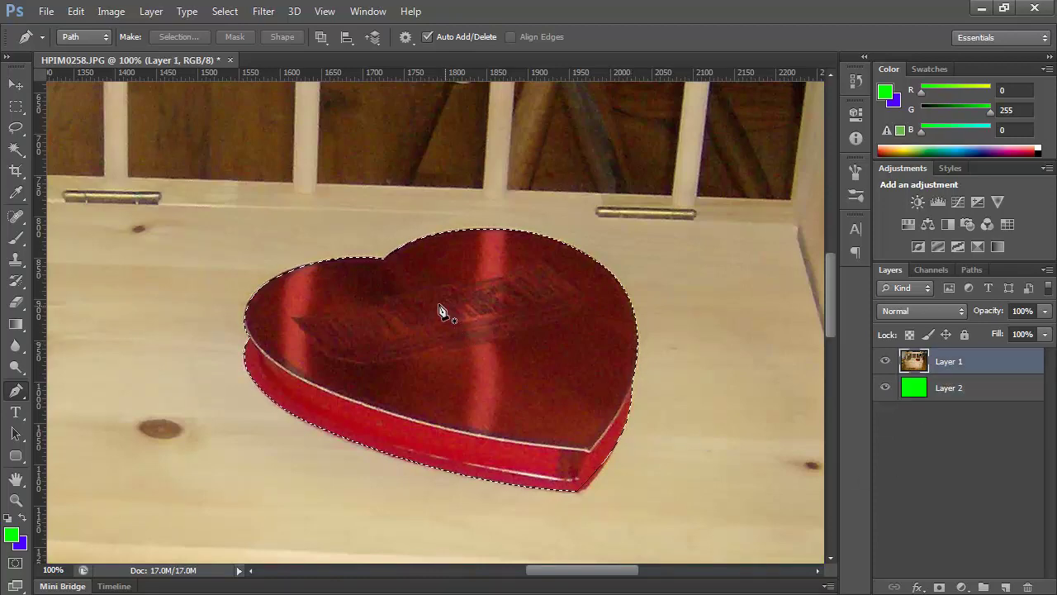
{"action": "left_click", "coordinate": [76, 11]}
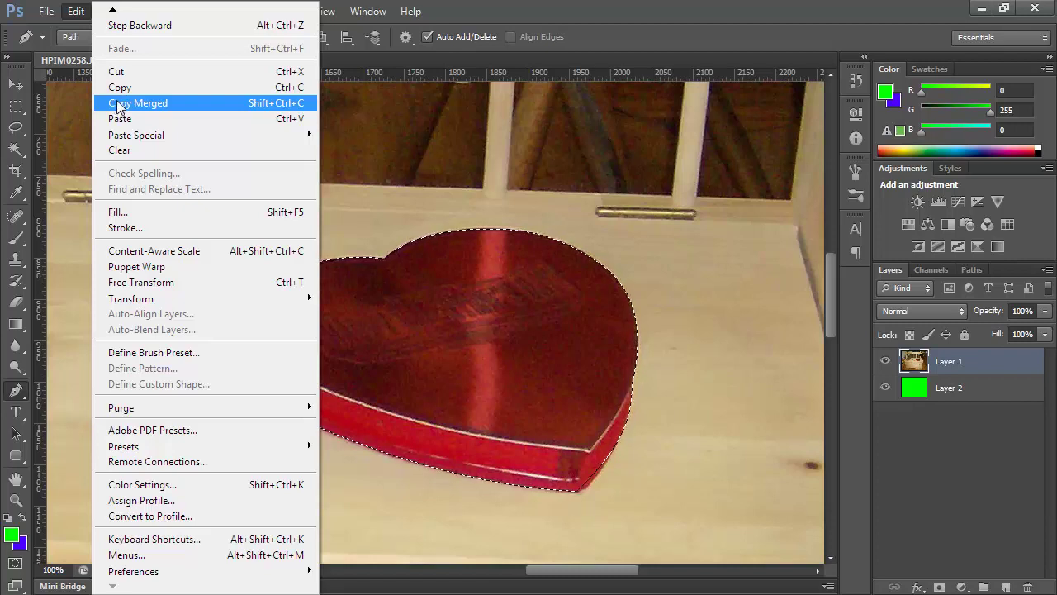
{"action": "left_click", "coordinate": [129, 89]}
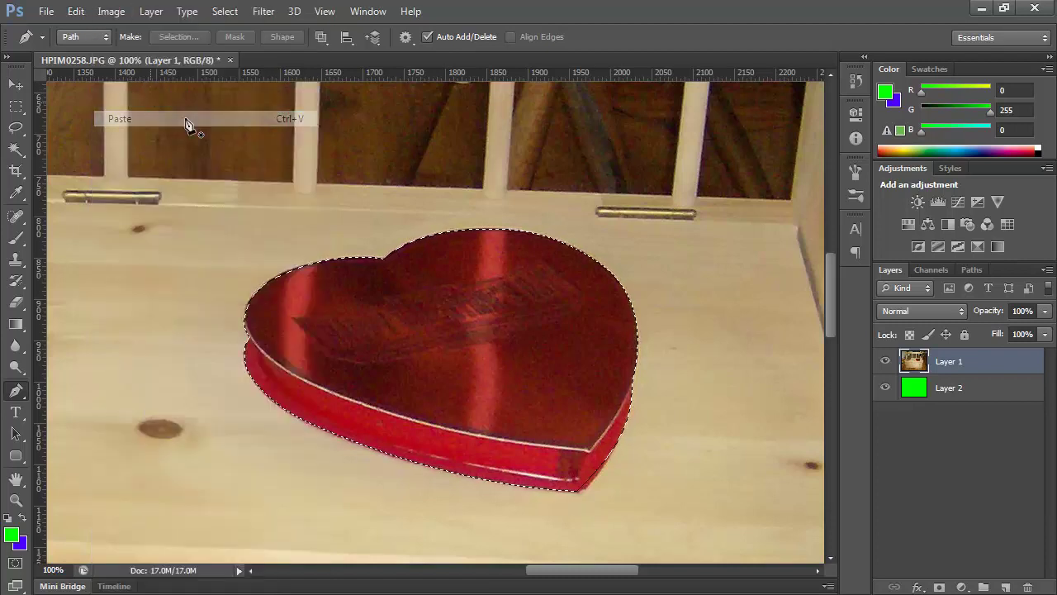
Create a new transparent 478 x 319 pixel Clipboard-preset document and paste the heart tin into it
{"action": "left_click", "coordinate": [46, 11]}
{"action": "left_click", "coordinate": [62, 29]}
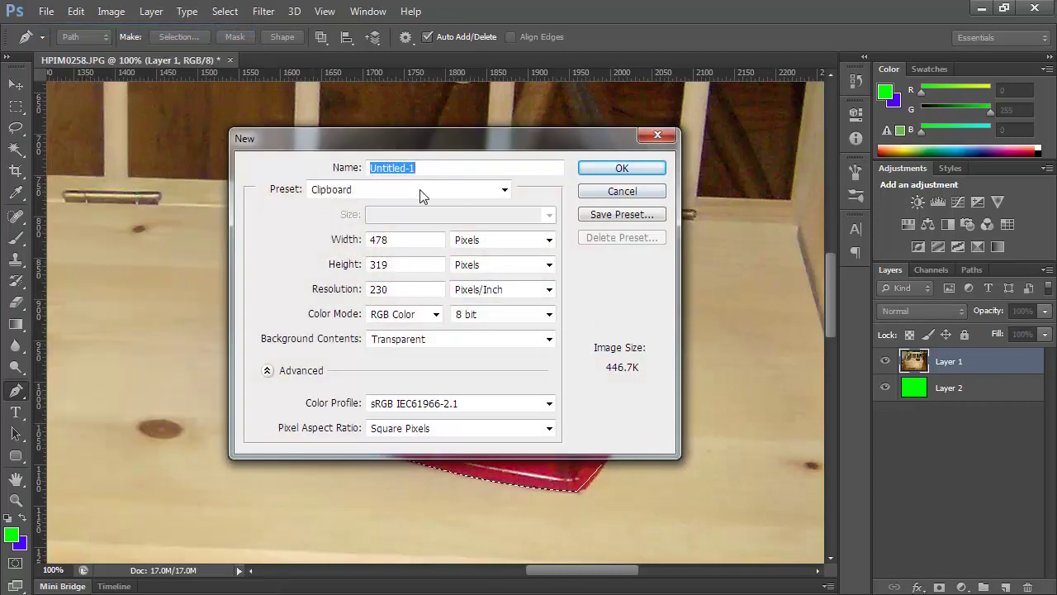
{"action": "left_click", "coordinate": [589, 172]}
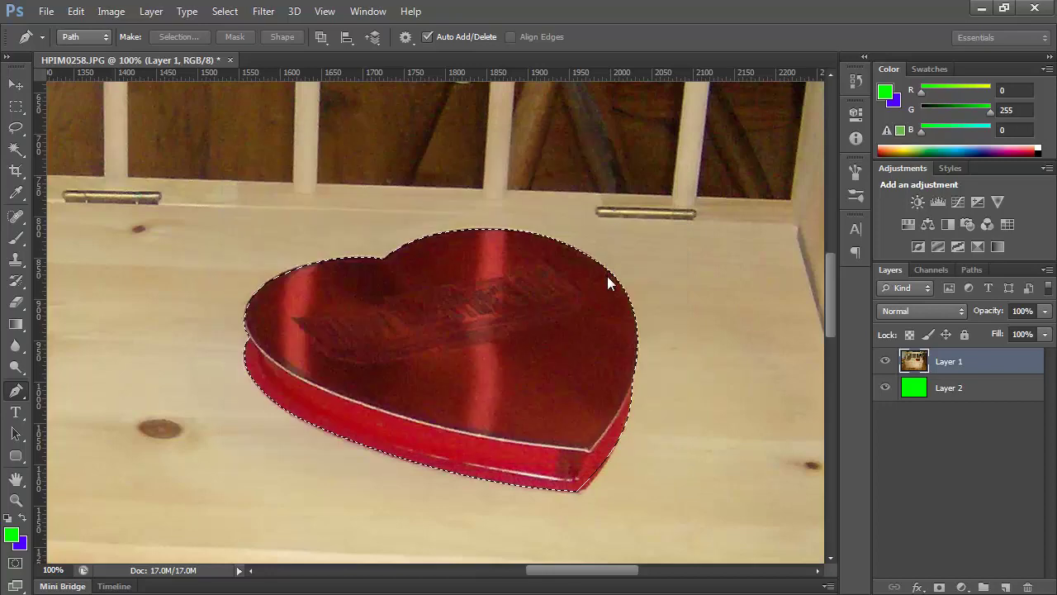
{"action": "key", "text": "ctrl+v"}
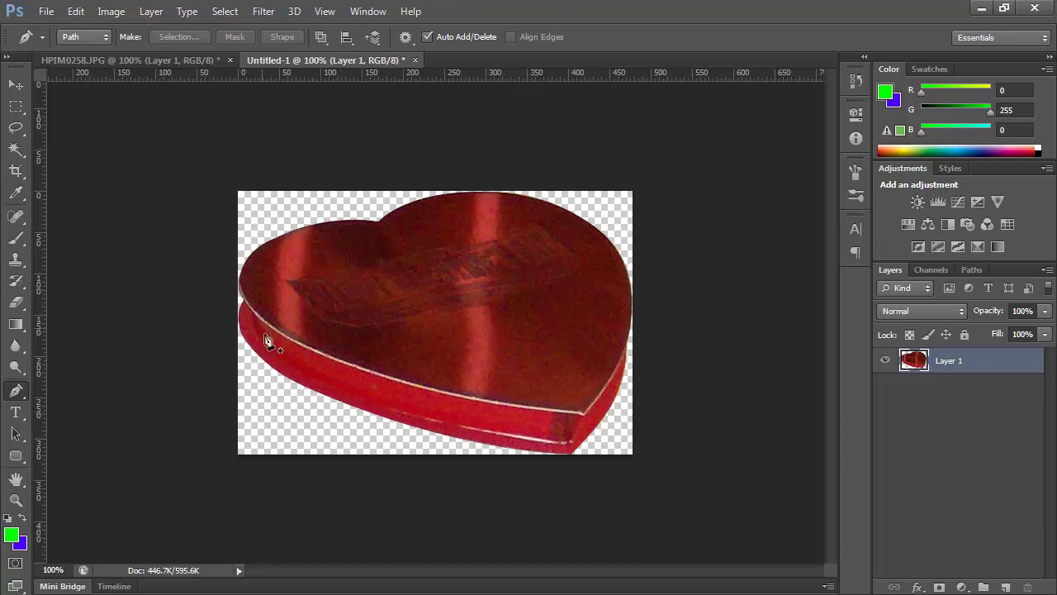
On the HPIM0258.JPG photo, copy the heart to Layer 3, shift it up-right, and hide it
{"action": "left_click", "coordinate": [170, 63]}
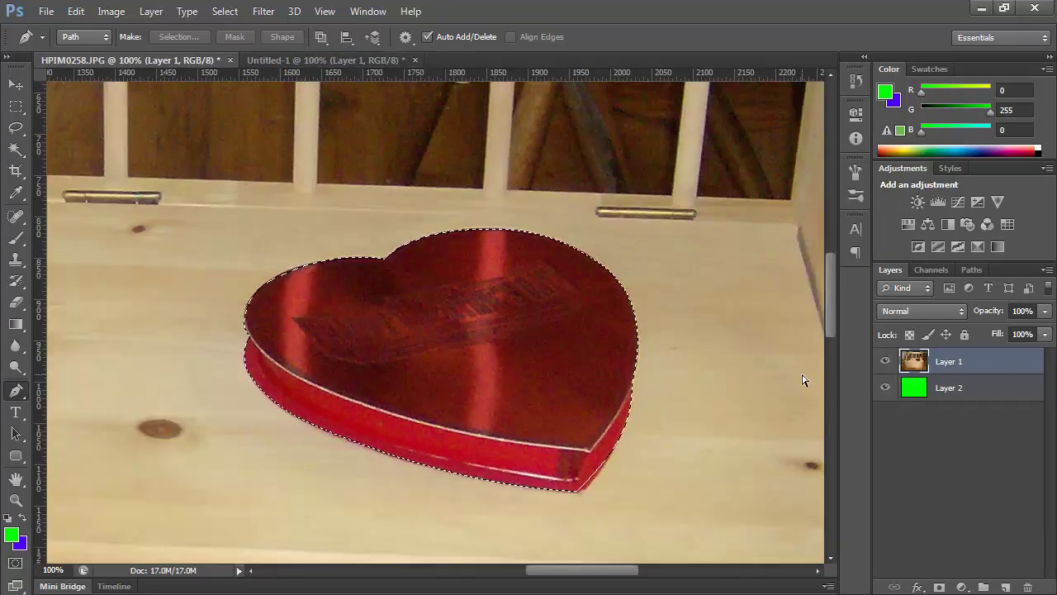
{"action": "key", "text": "ctrl+j"}
{"action": "key", "text": "v"}
{"action": "left_click_drag", "start_coordinate": [470, 371], "coordinate": [626, 359]}
{"action": "left_click", "coordinate": [886, 361]}
With Layer 1 active, load the saved Heart path as a selection around the tin
{"action": "left_click", "coordinate": [948, 390]}
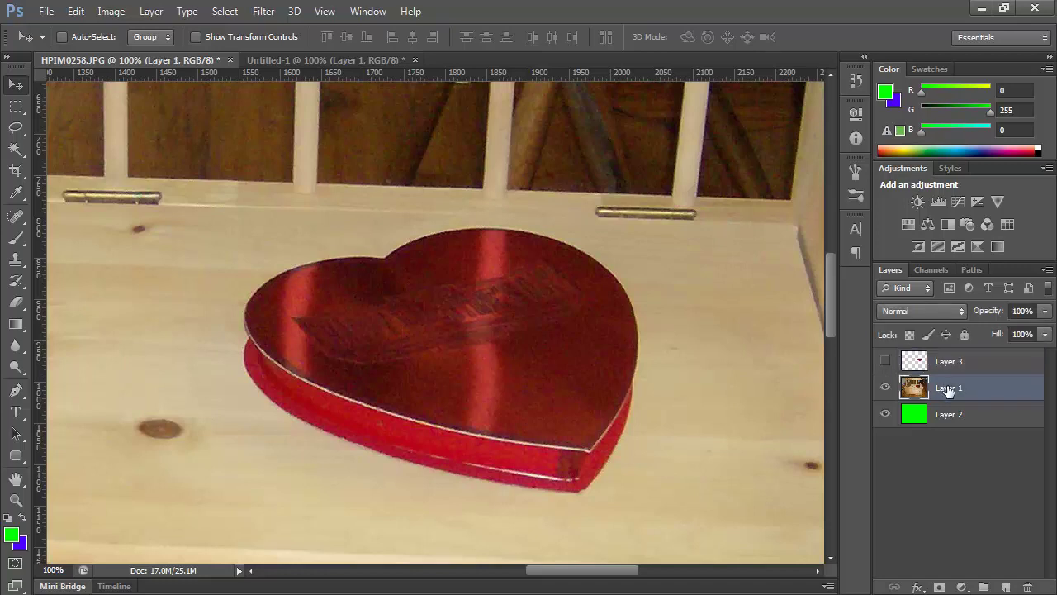
{"action": "left_click", "coordinate": [970, 271]}
{"action": "left_click", "coordinate": [929, 289]}
{"action": "right_click", "coordinate": [929, 287]}
{"action": "left_click", "coordinate": [906, 341]}
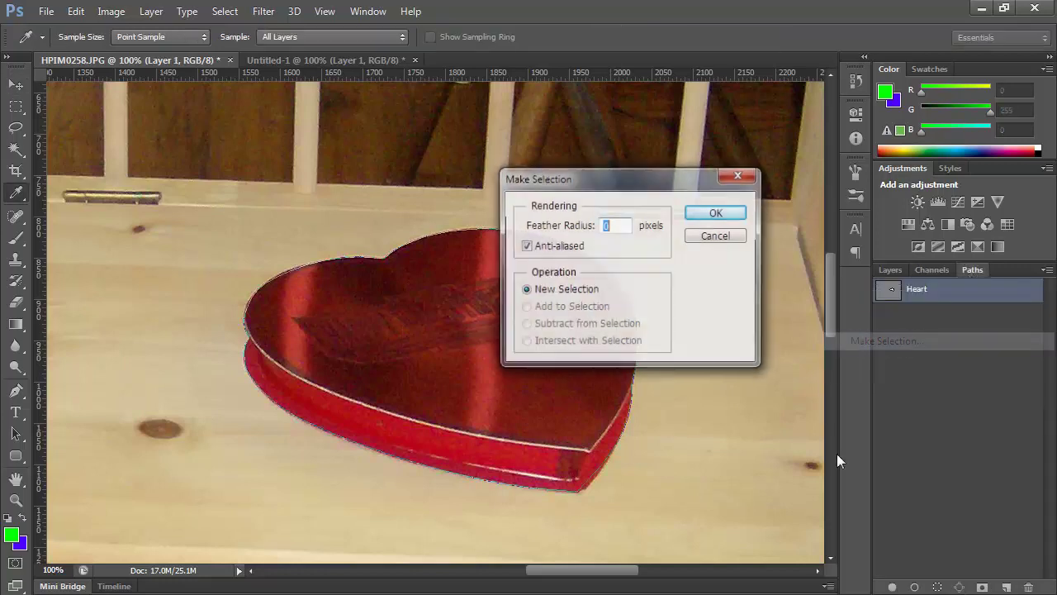
{"action": "left_click", "coordinate": [713, 213]}
{"action": "key", "text": "v"}
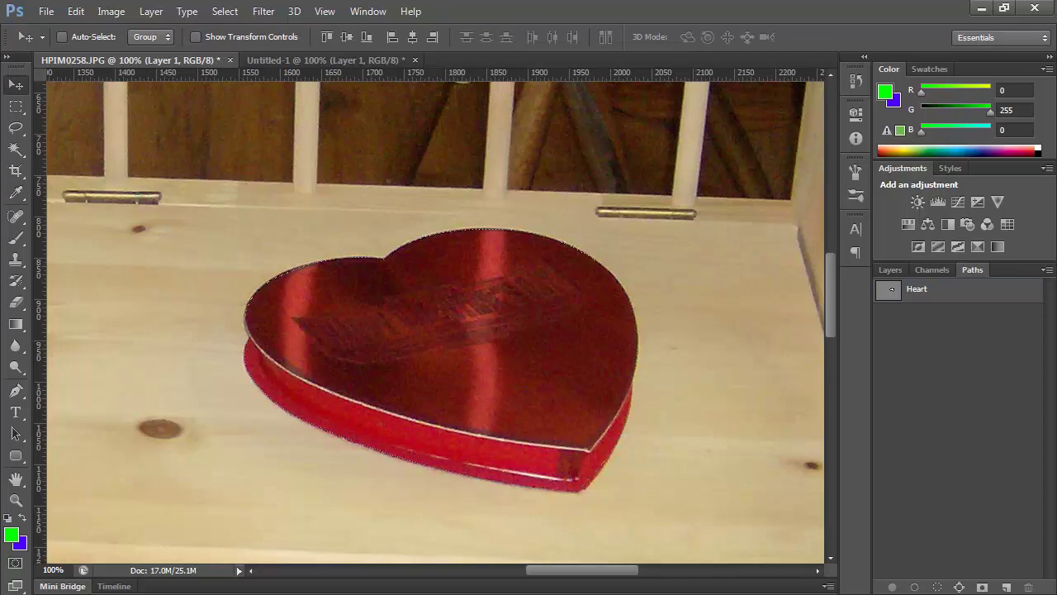